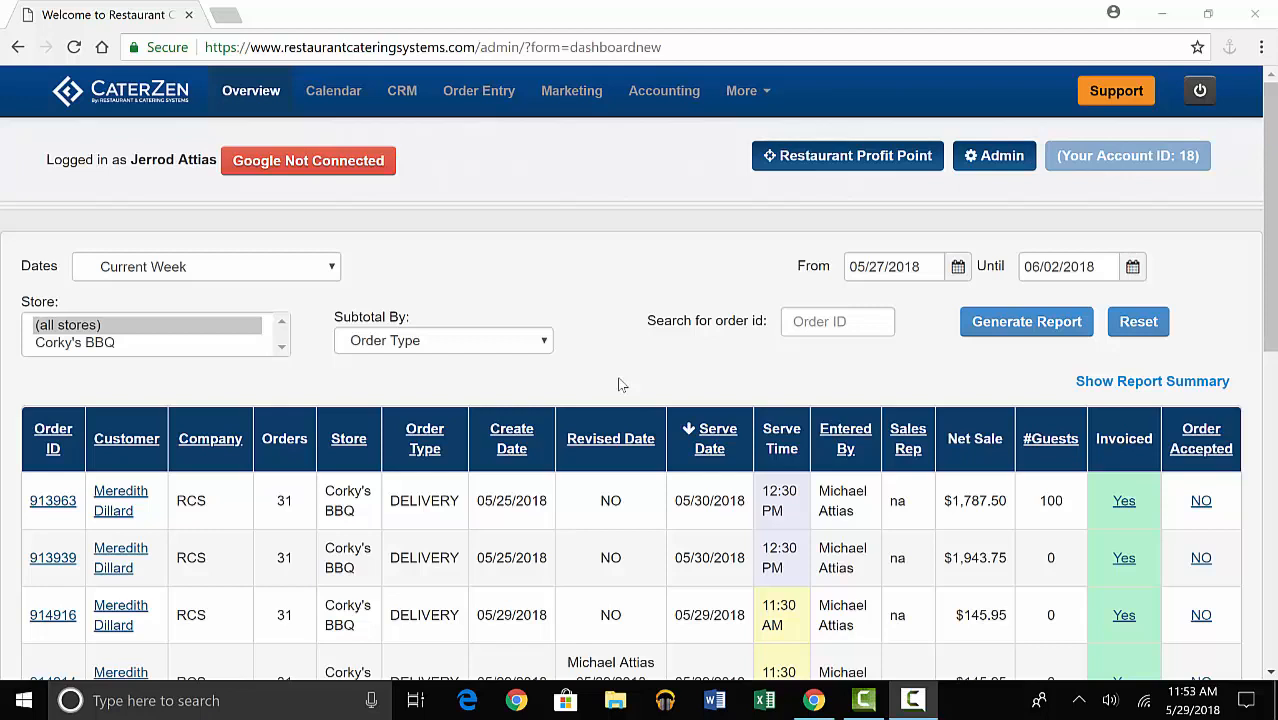
Open the Kitchen Production Report parameters from the Kitchen & Production Reports.
left_click(737, 89)
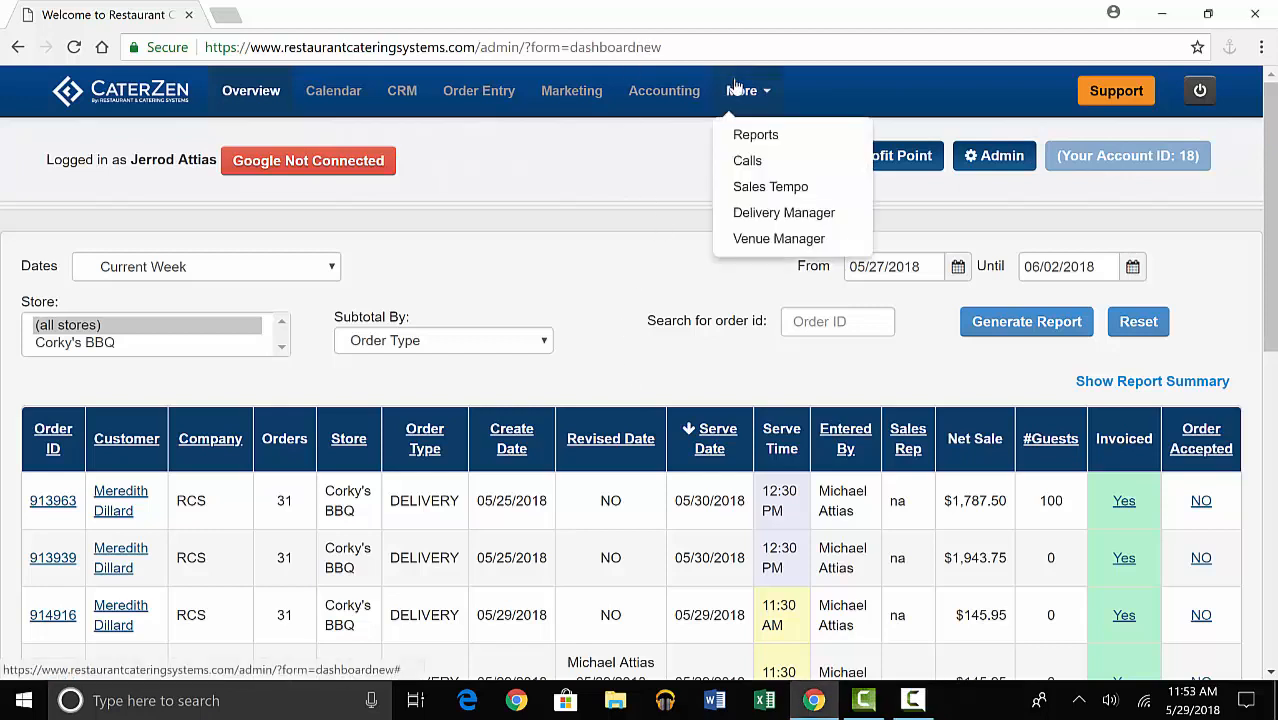
left_click(745, 134)
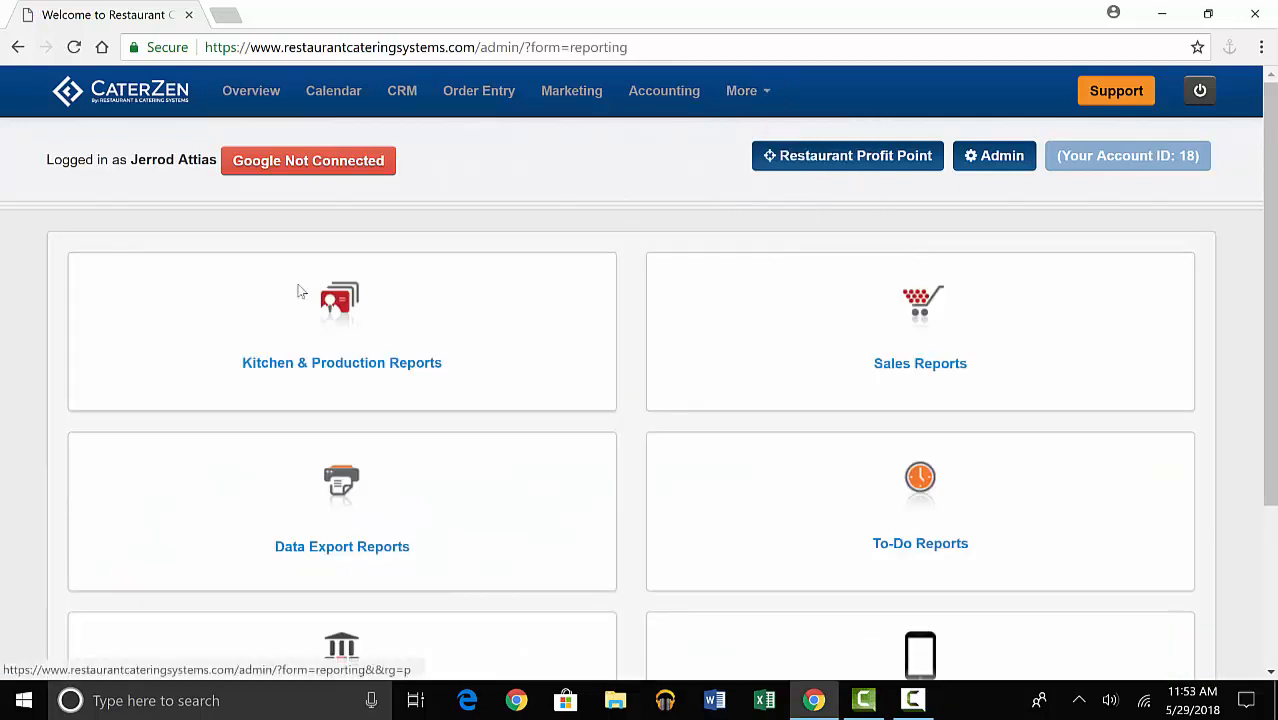
left_click(357, 370)
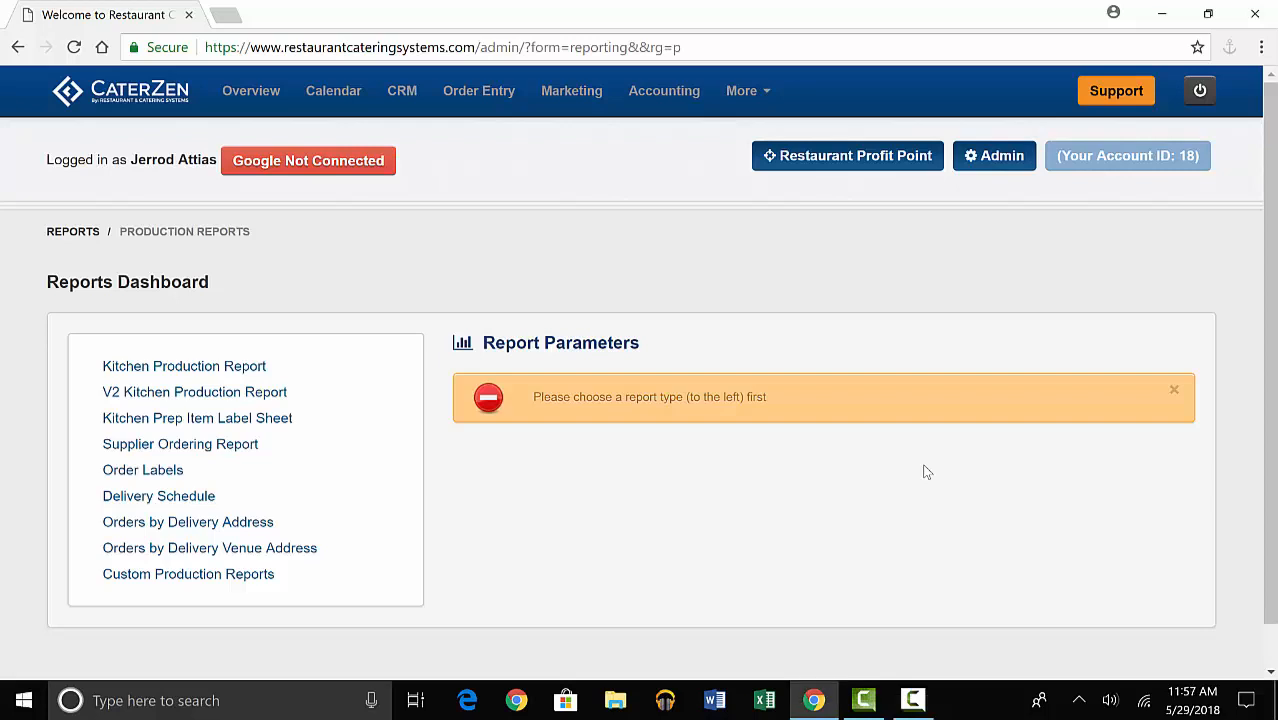
left_click(233, 372)
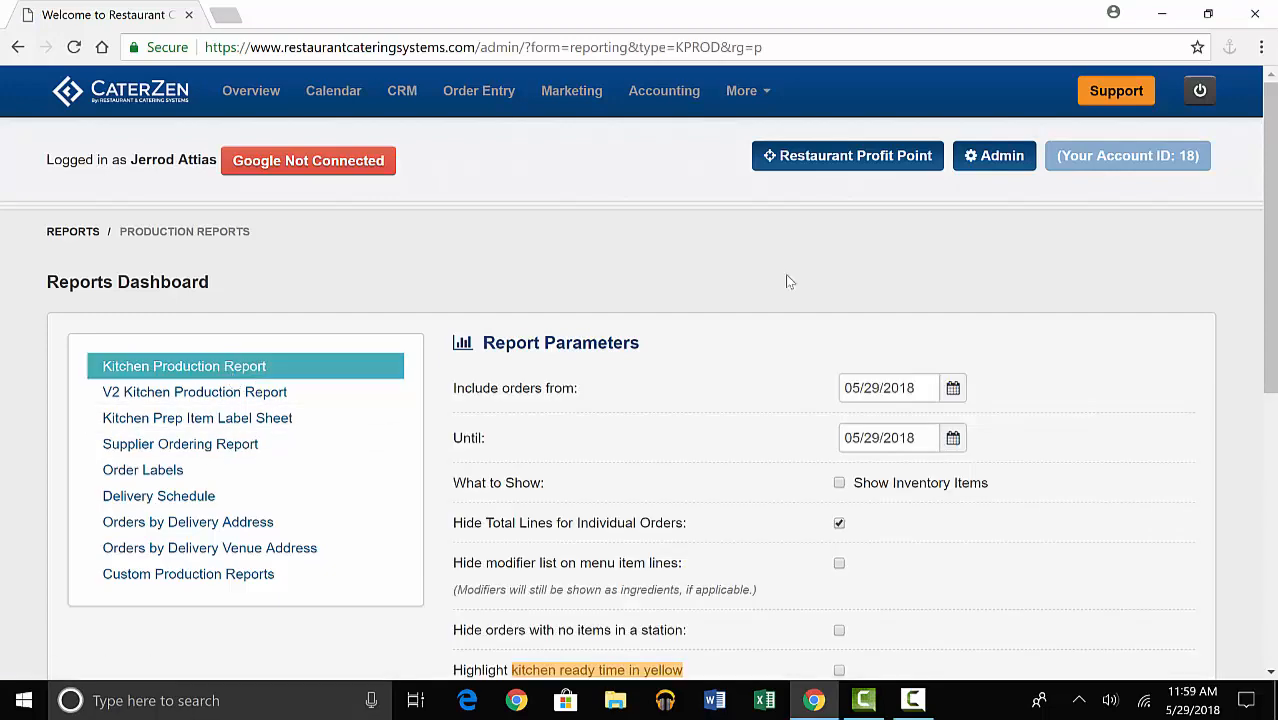
Set the Kitchen Production Report to sort by Serve Time.
scroll(786, 281, "down", 2)
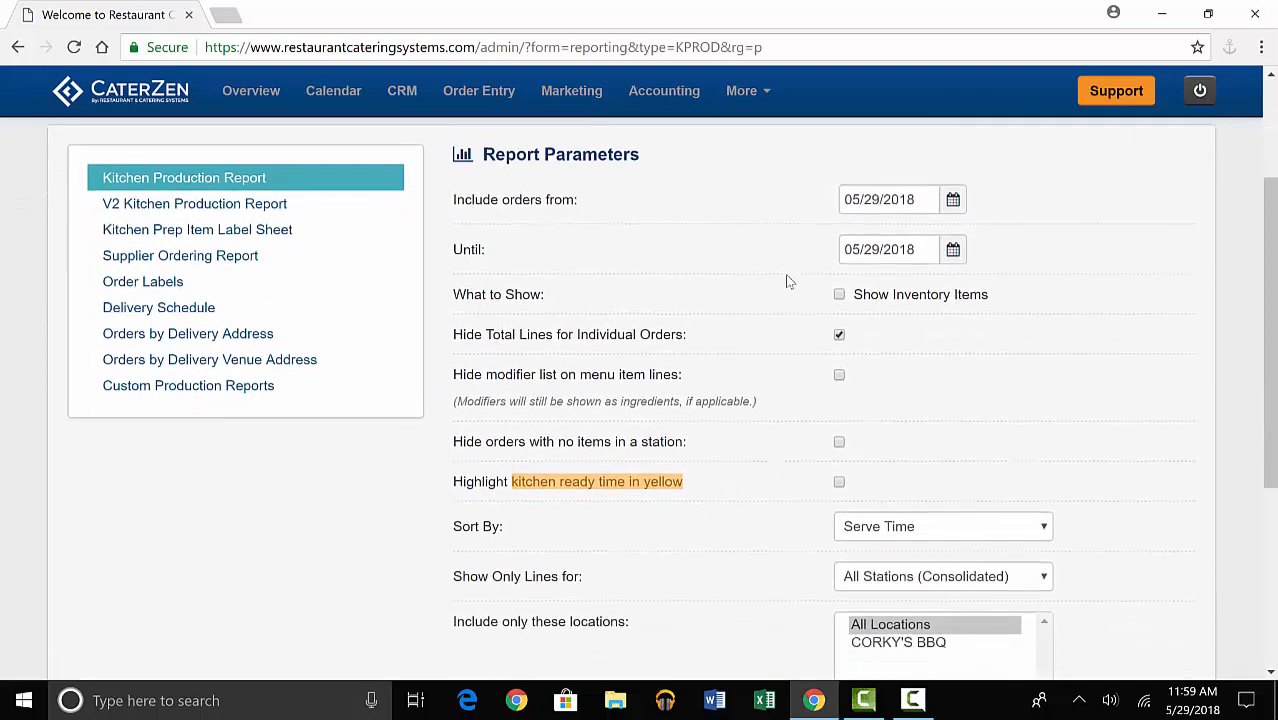
left_click(927, 500)
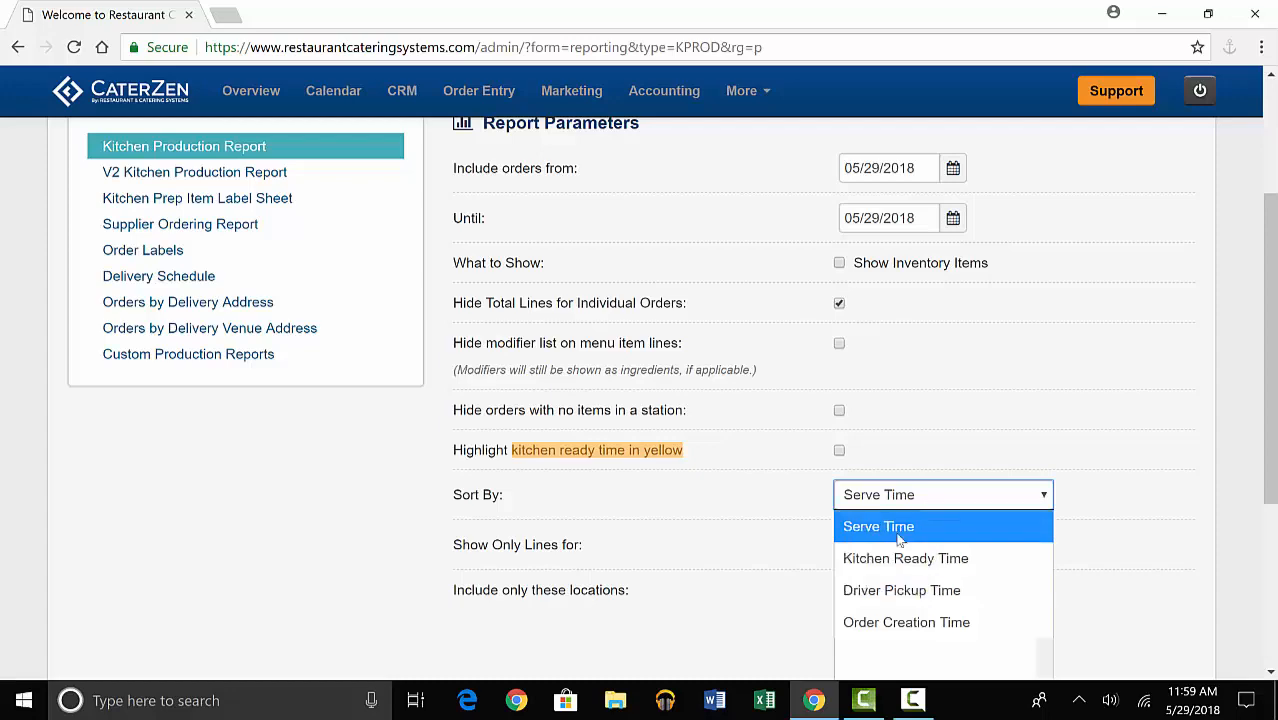
left_click(893, 530)
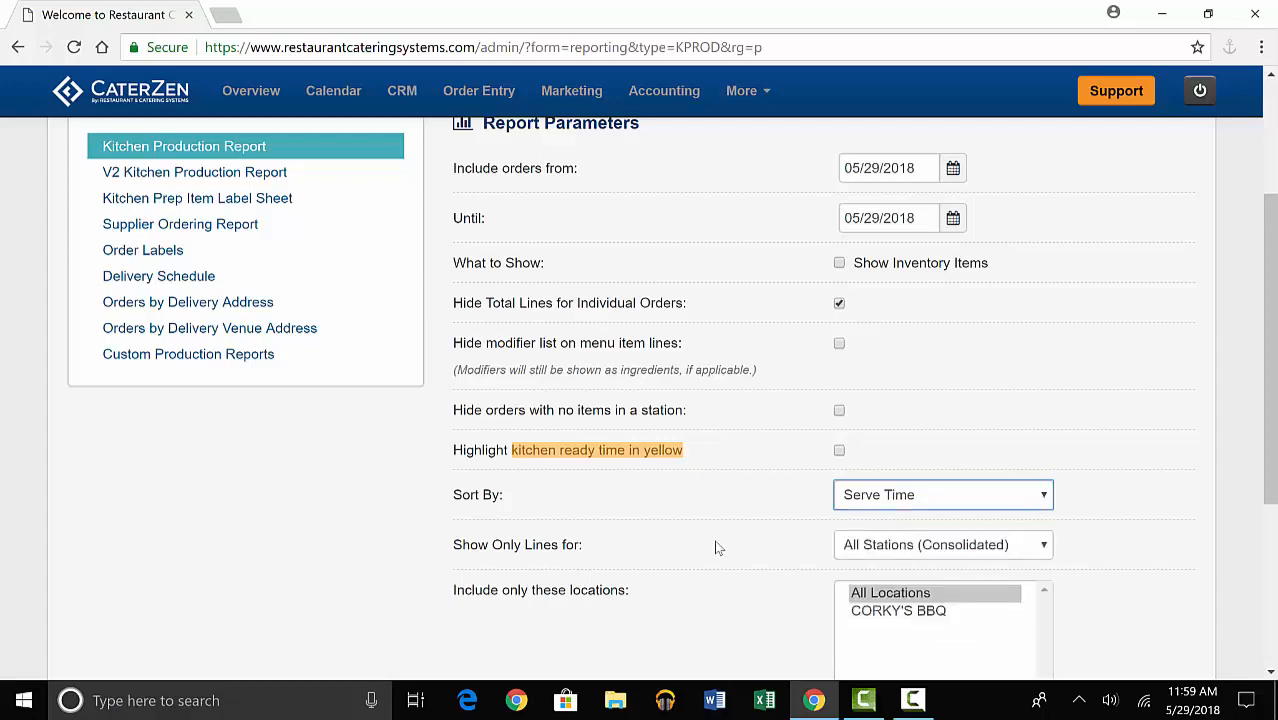
scroll(716, 548, "down", 2)
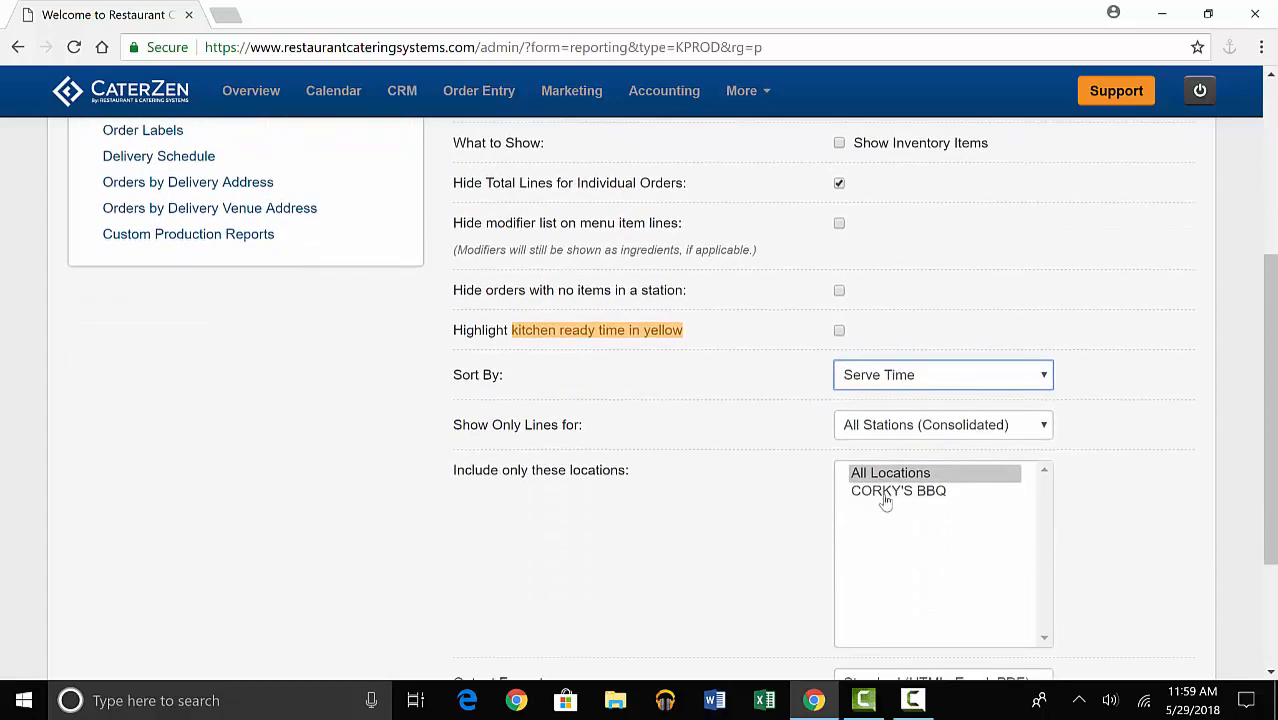
left_click(756, 489)
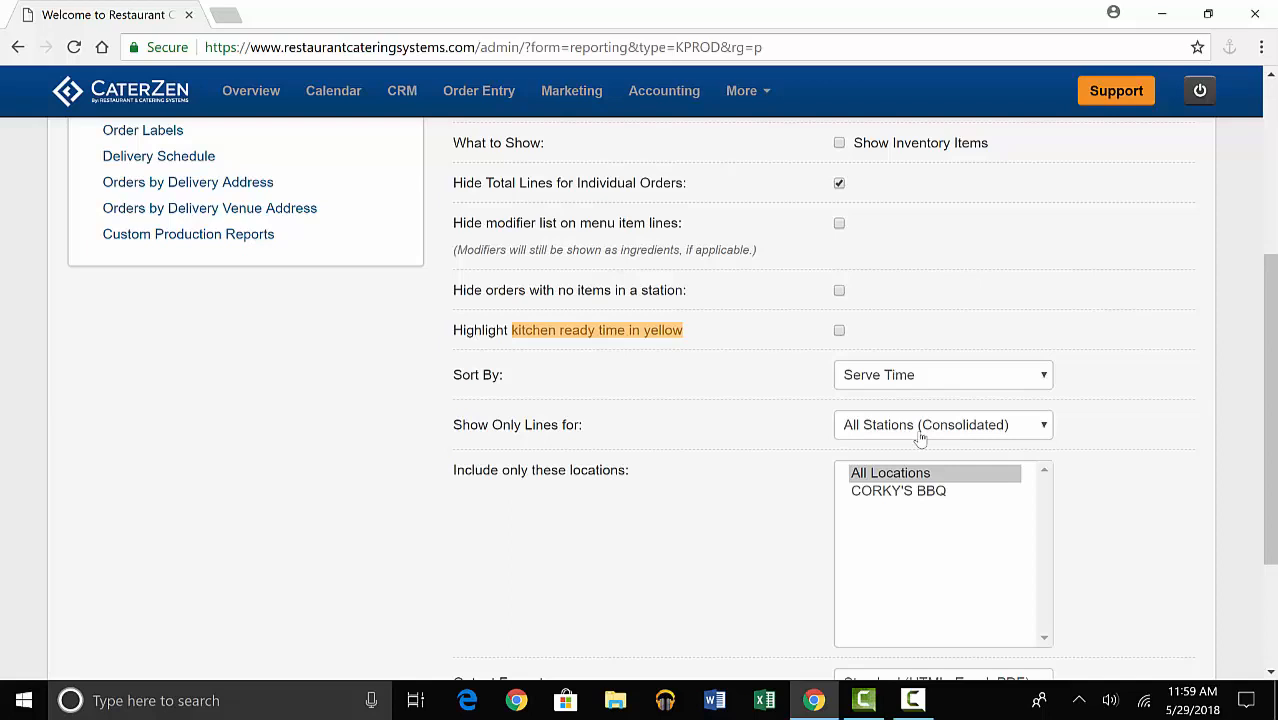
Check the station choices for the report lines and generate the Kitchen Production Report for All Stations (Consolidated).
left_click(921, 425)
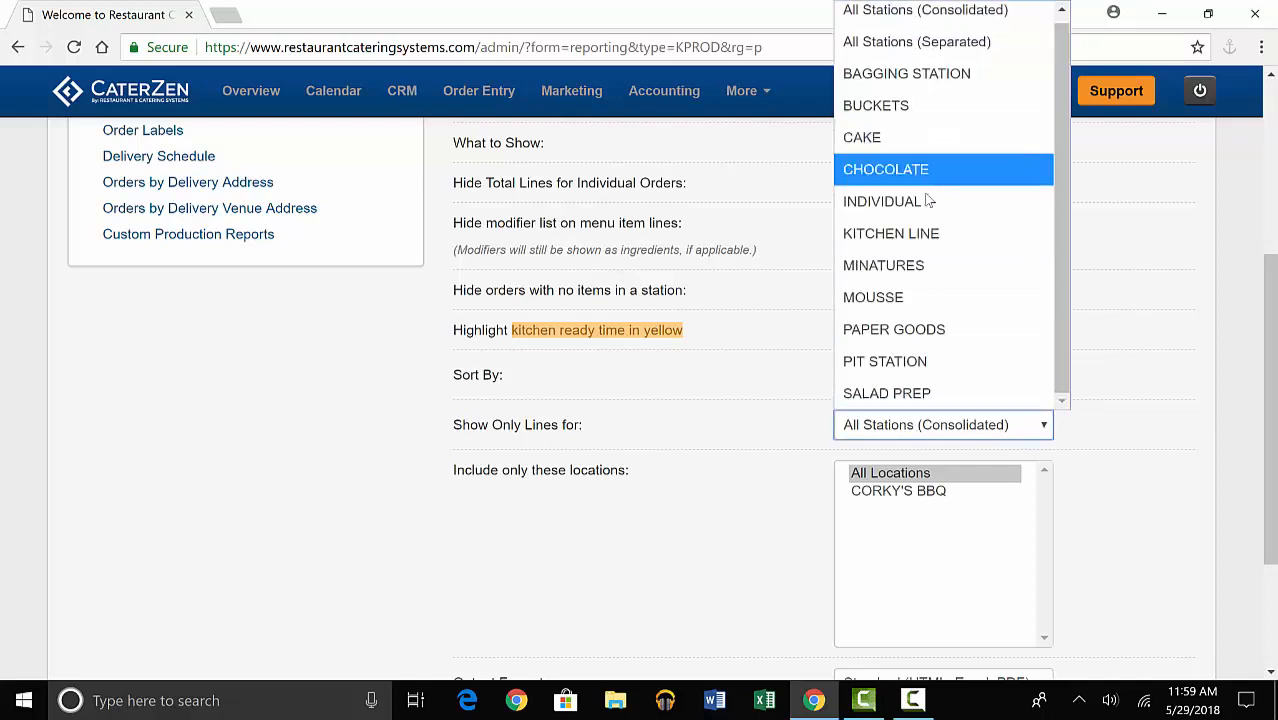
left_click(790, 423)
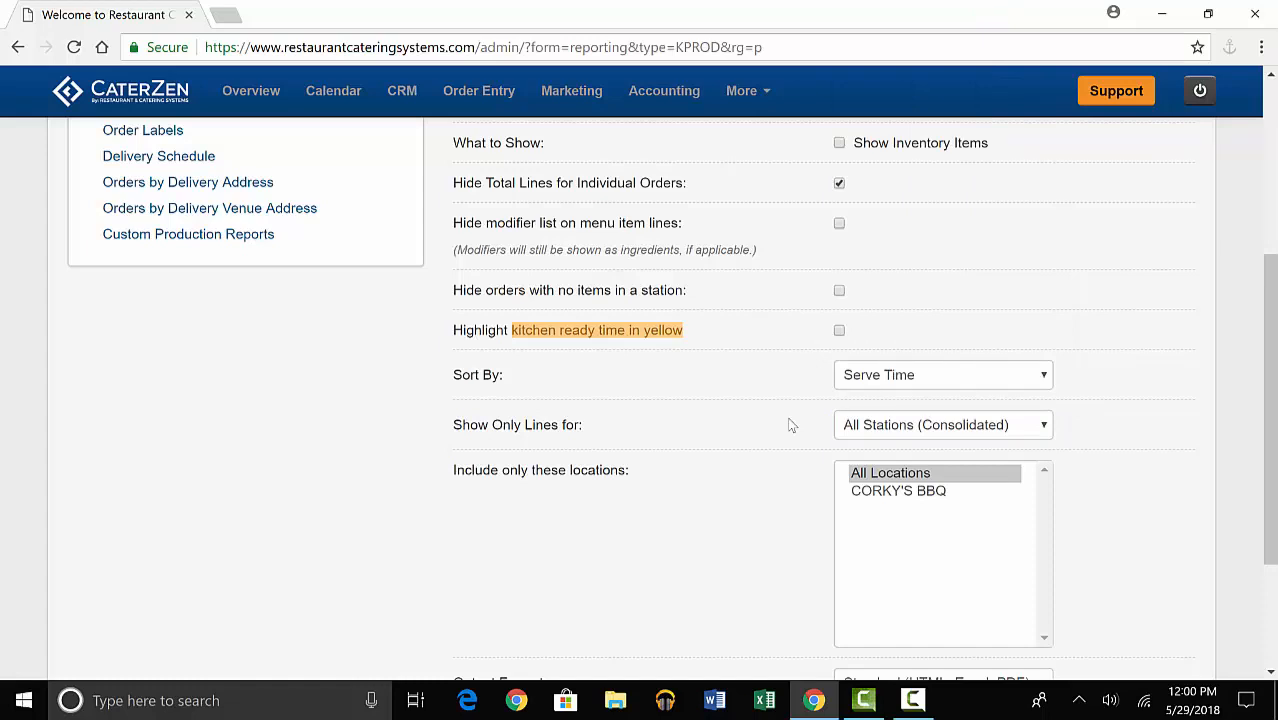
scroll(790, 425, "down", 3)
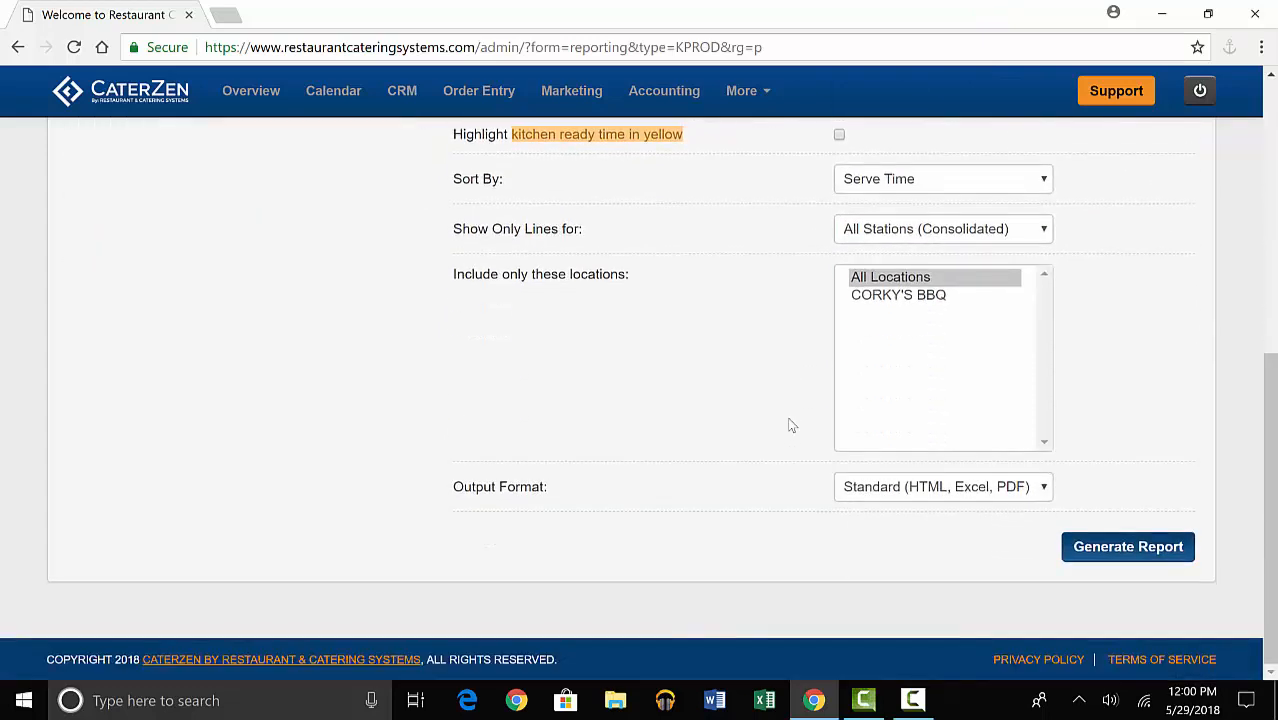
left_click(1143, 551)
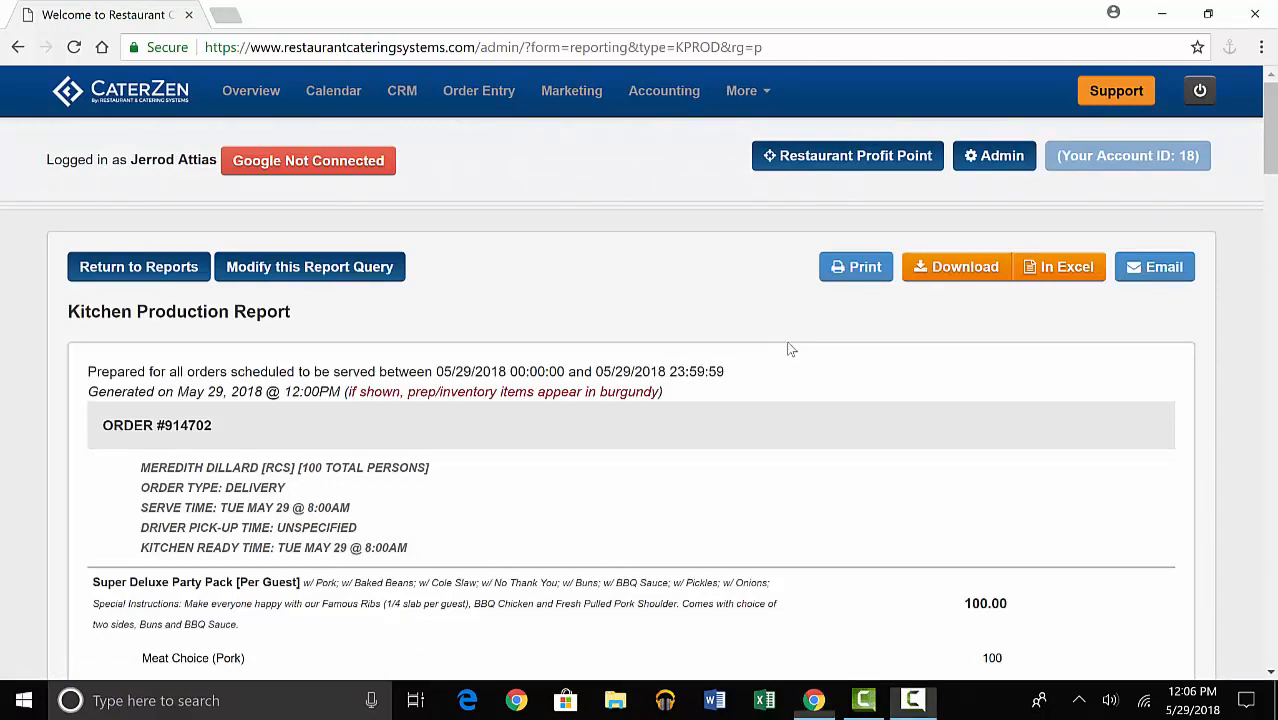
Examine each order's menu items, prep quantities and stations, and the combined totals for all orders in the Kitchen Production Report.
scroll(789, 349, "down", 2)
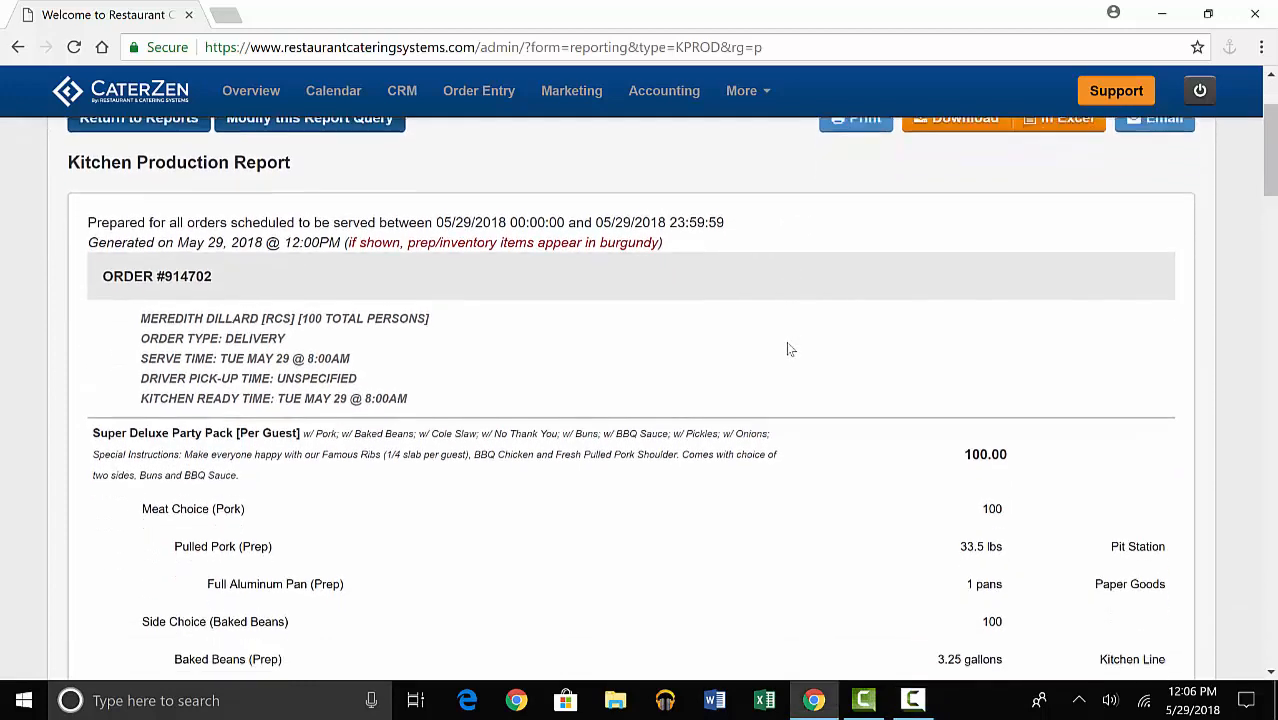
scroll(789, 349, "down", 2)
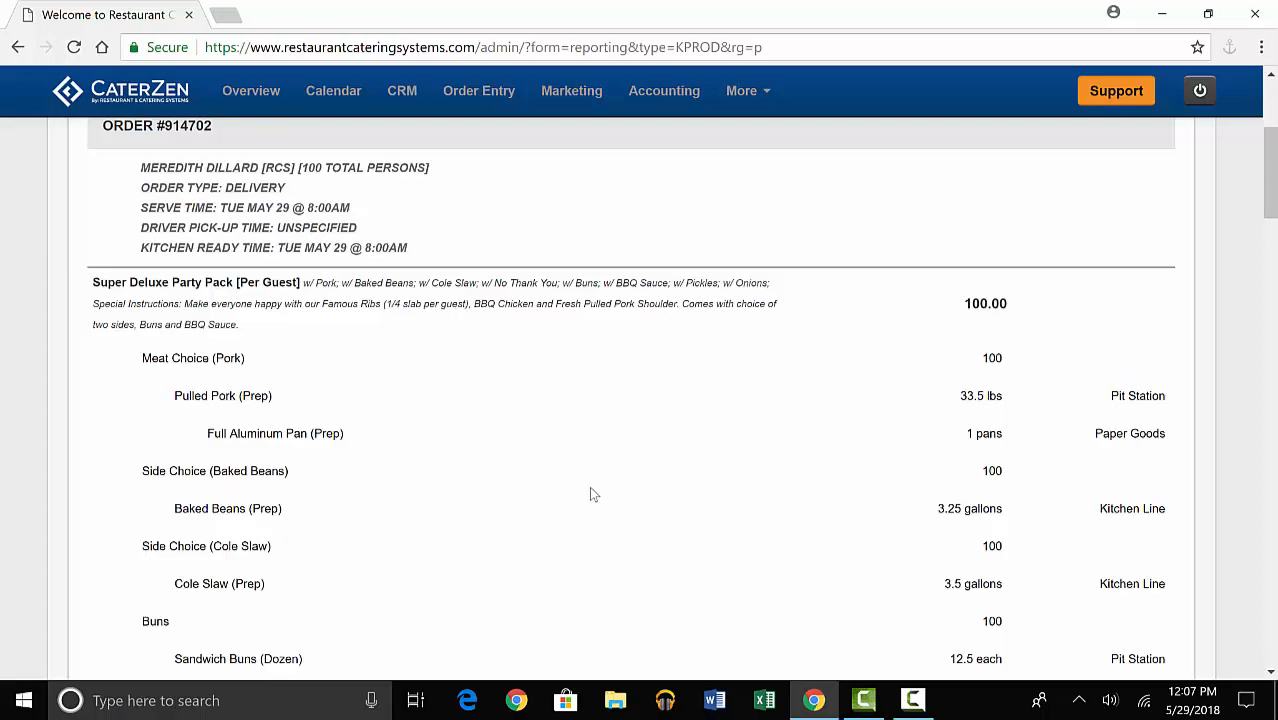
scroll(589, 489, "down", 1)
scroll(589, 493, "down", 10)
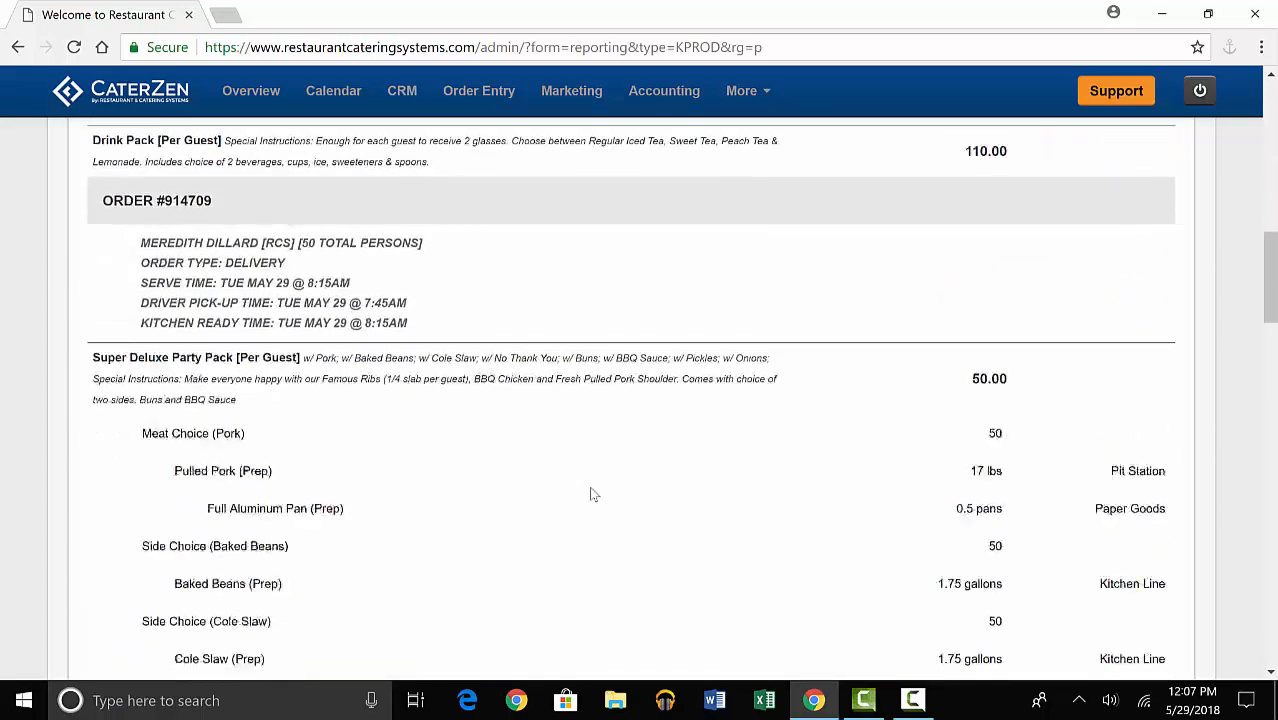
scroll(590, 493, "down", 15)
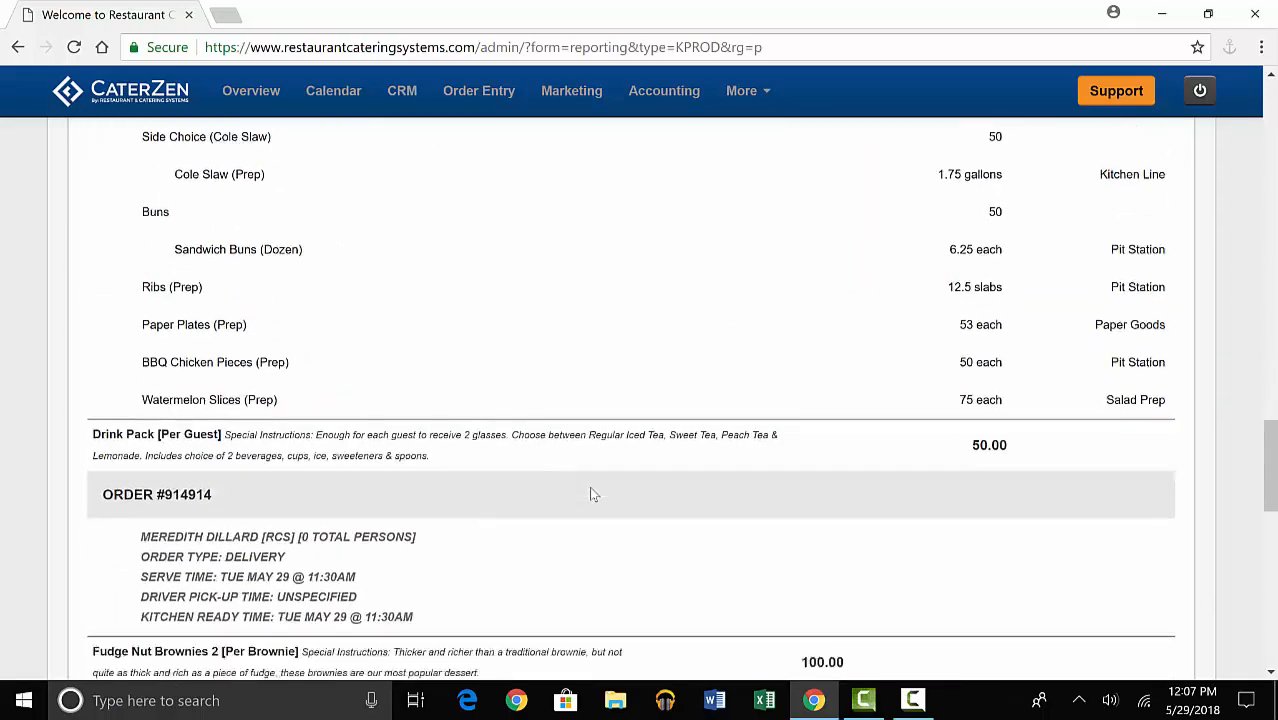
scroll(590, 493, "down", 5)
scroll(590, 487, "up", 2)
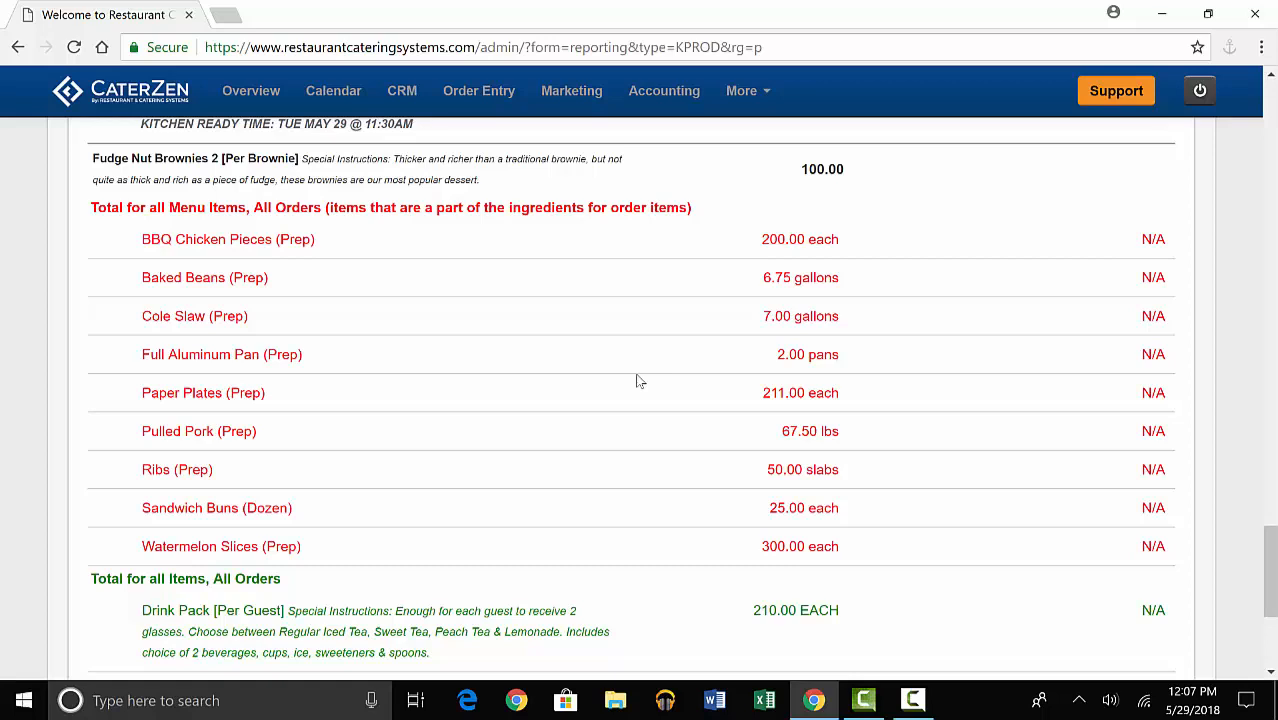
Return to the reports overview and open the options for the Tablet Production Report.
left_click(742, 91)
left_click(752, 135)
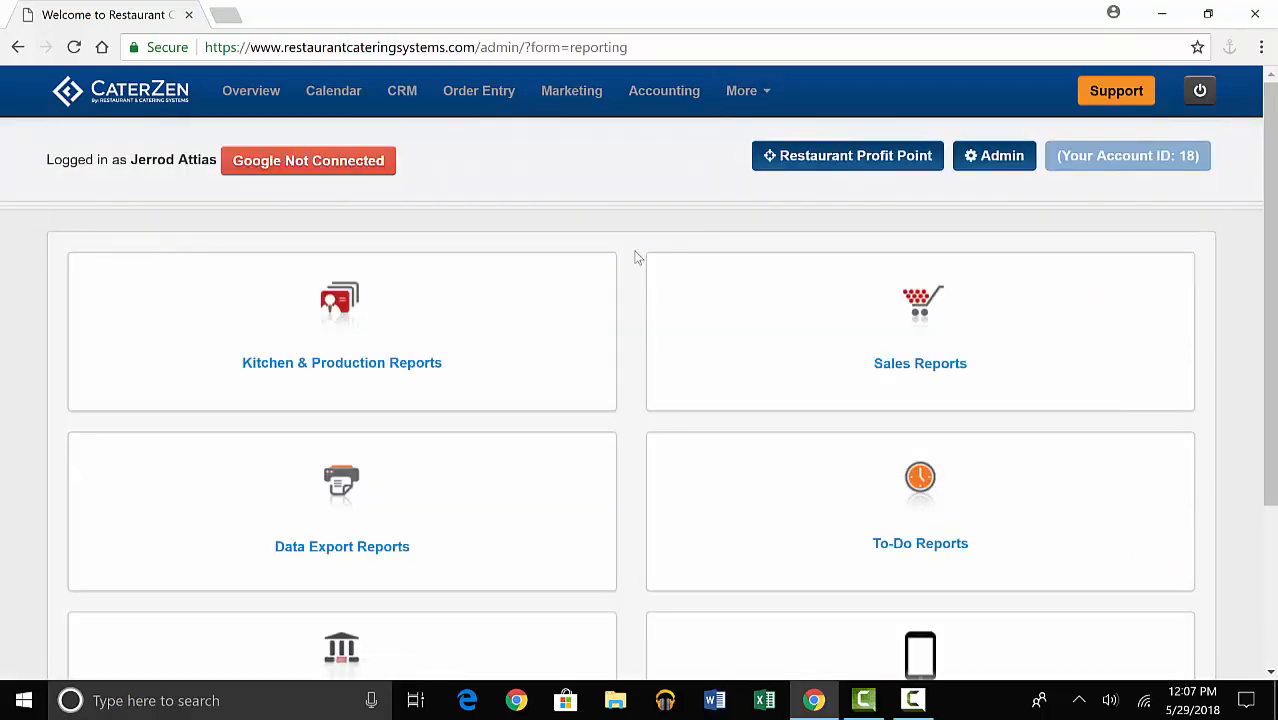
scroll(638, 257, "down", 3)
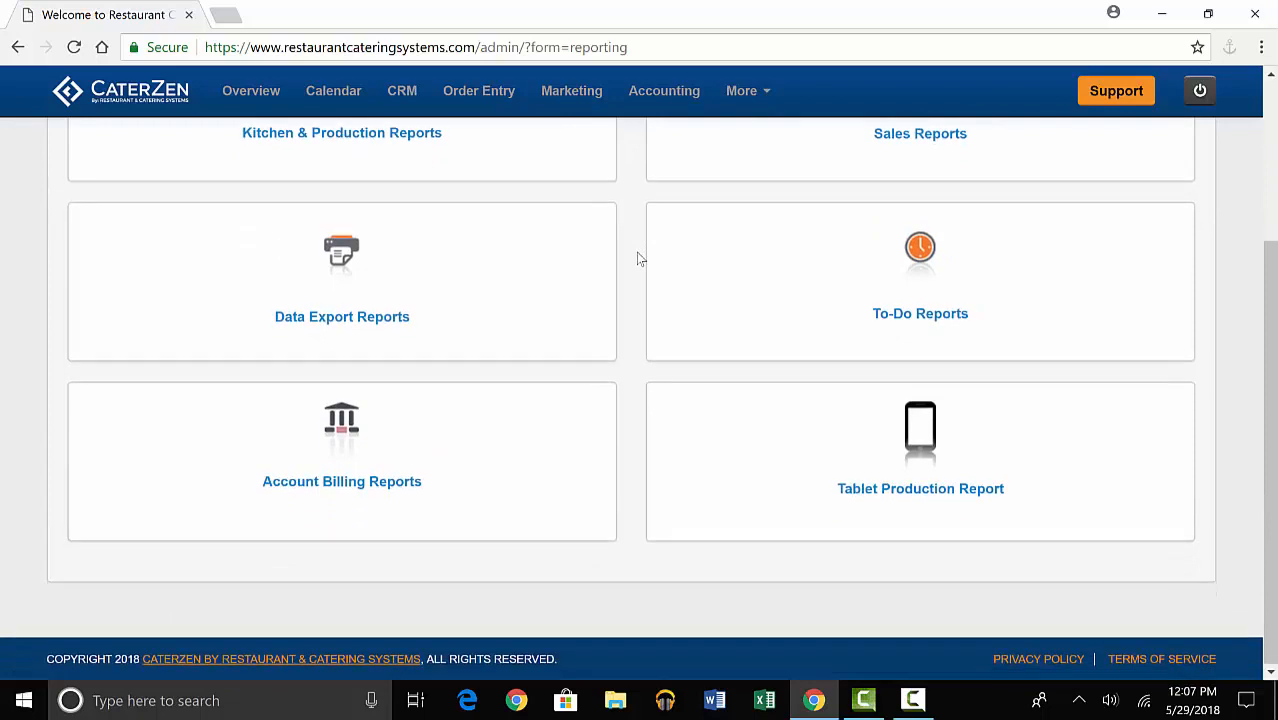
left_click(885, 488)
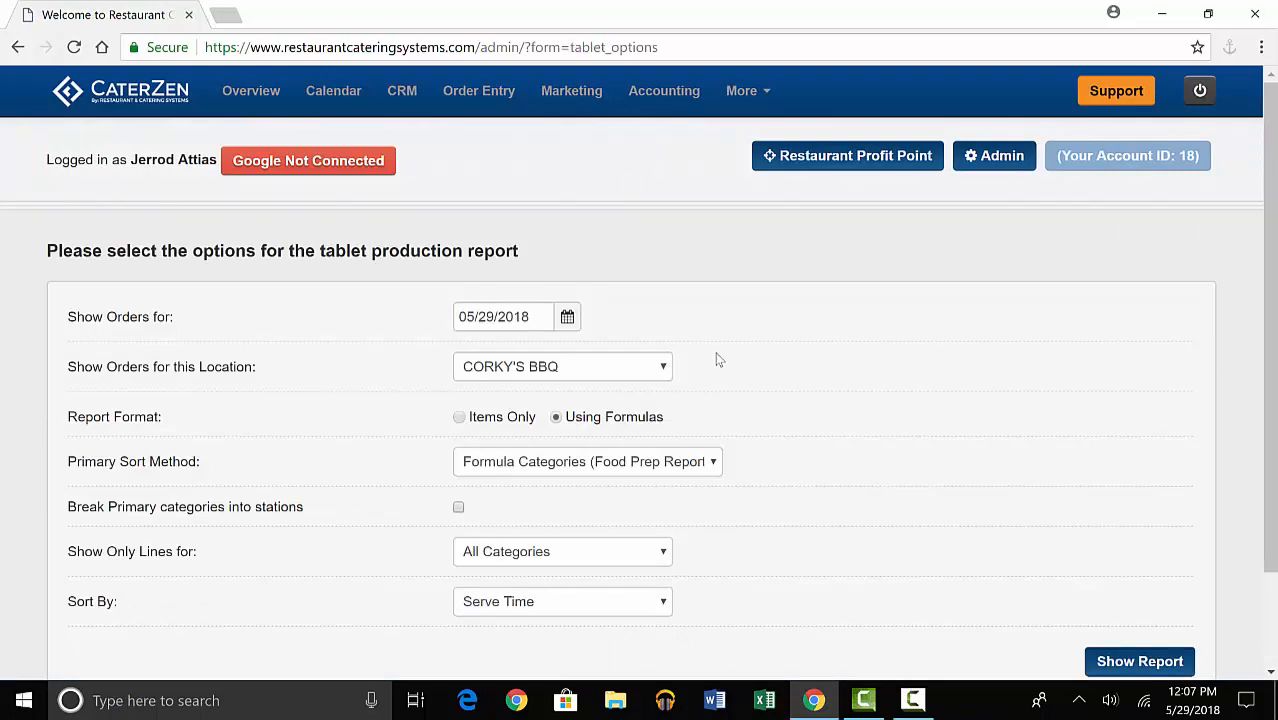
Check the sort method and category choices, and show the tablet report for 05/29/2018 using formulas and All Categories.
scroll(718, 360, "down", 2)
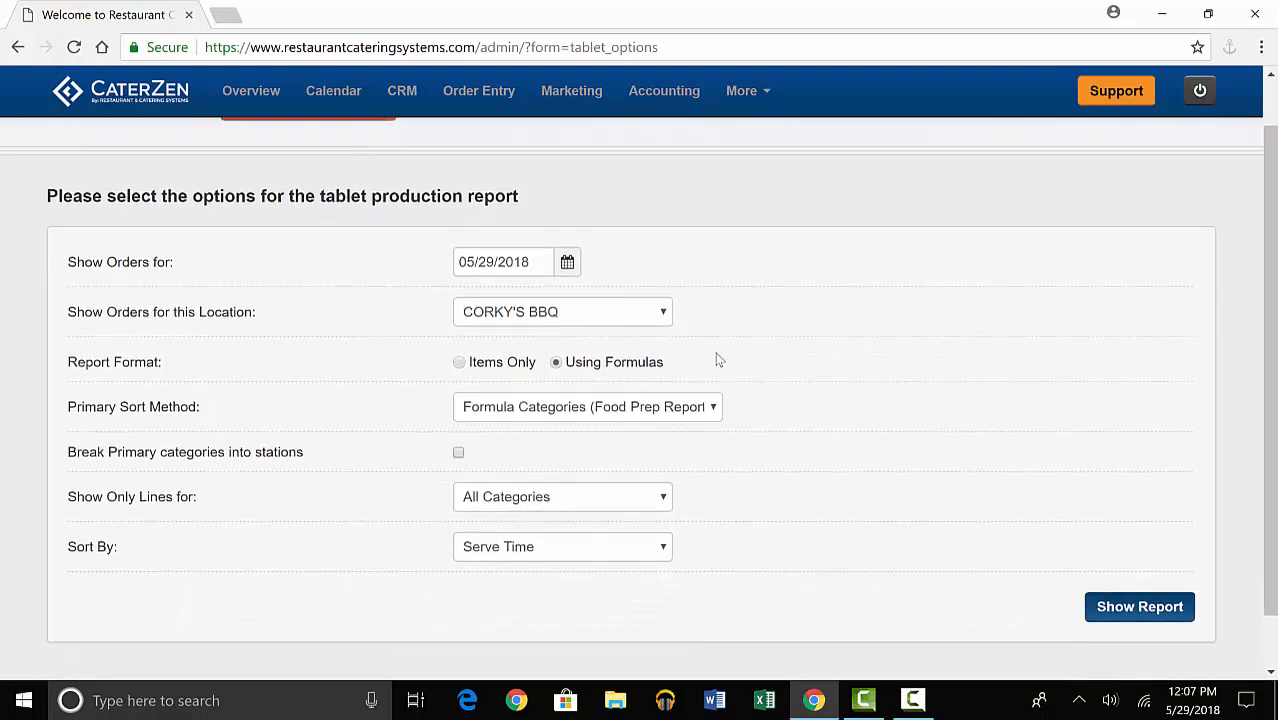
left_click(677, 347)
left_click(772, 384)
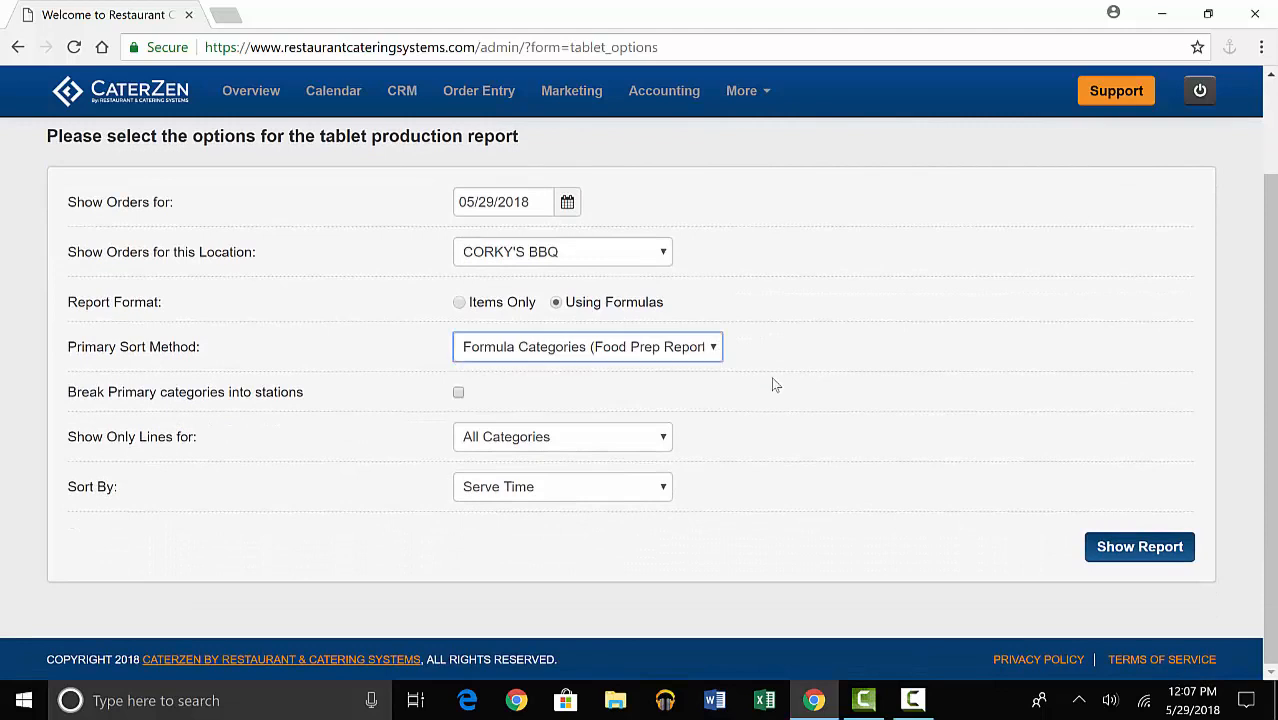
left_click(551, 437)
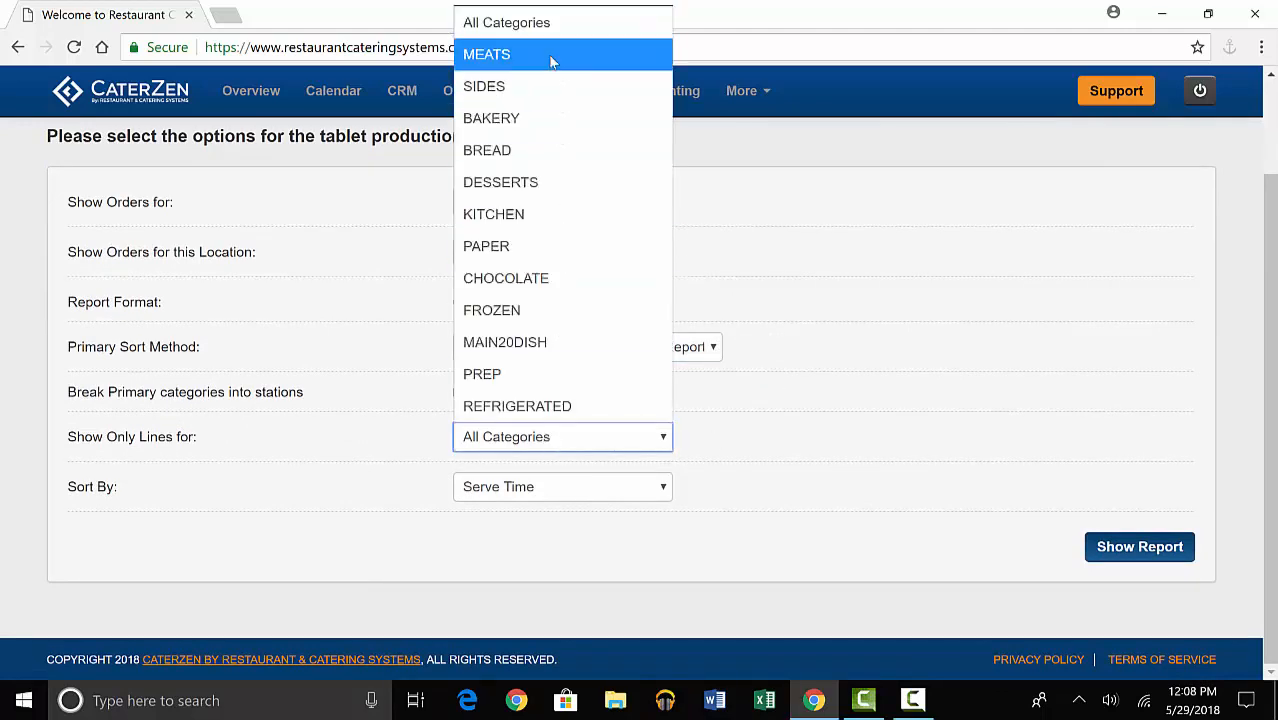
left_click(795, 427)
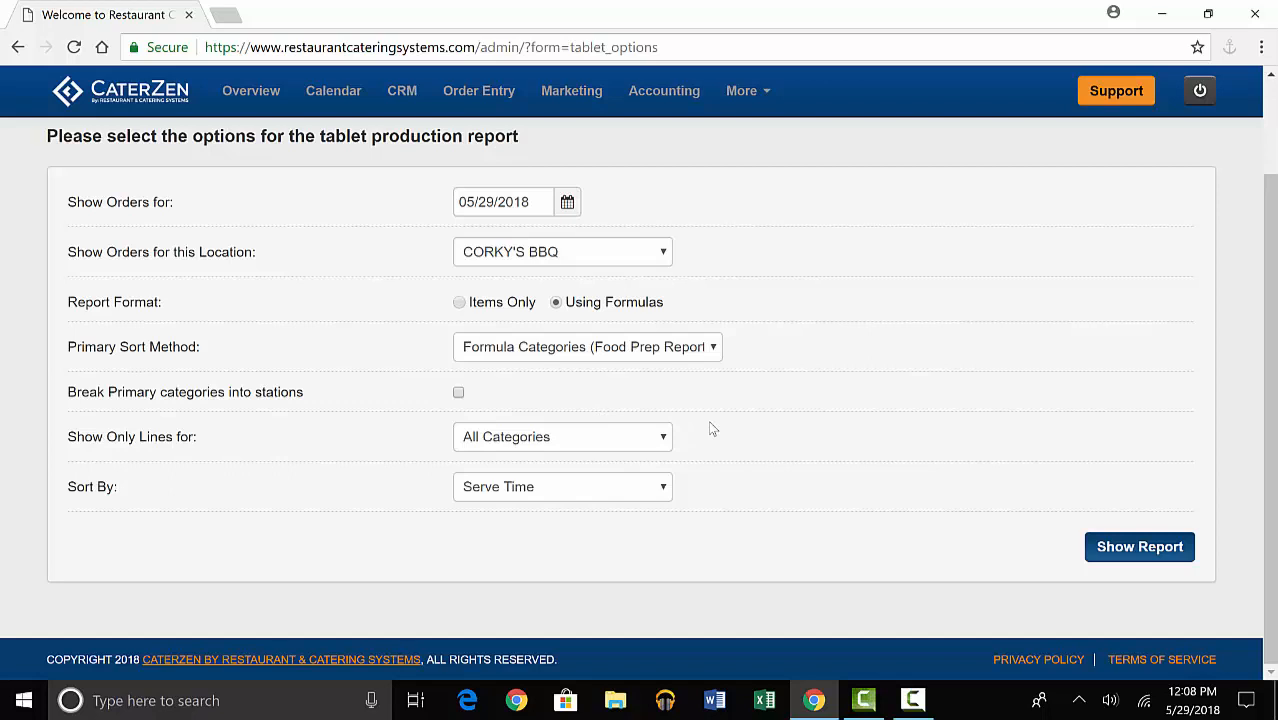
left_click(1139, 548)
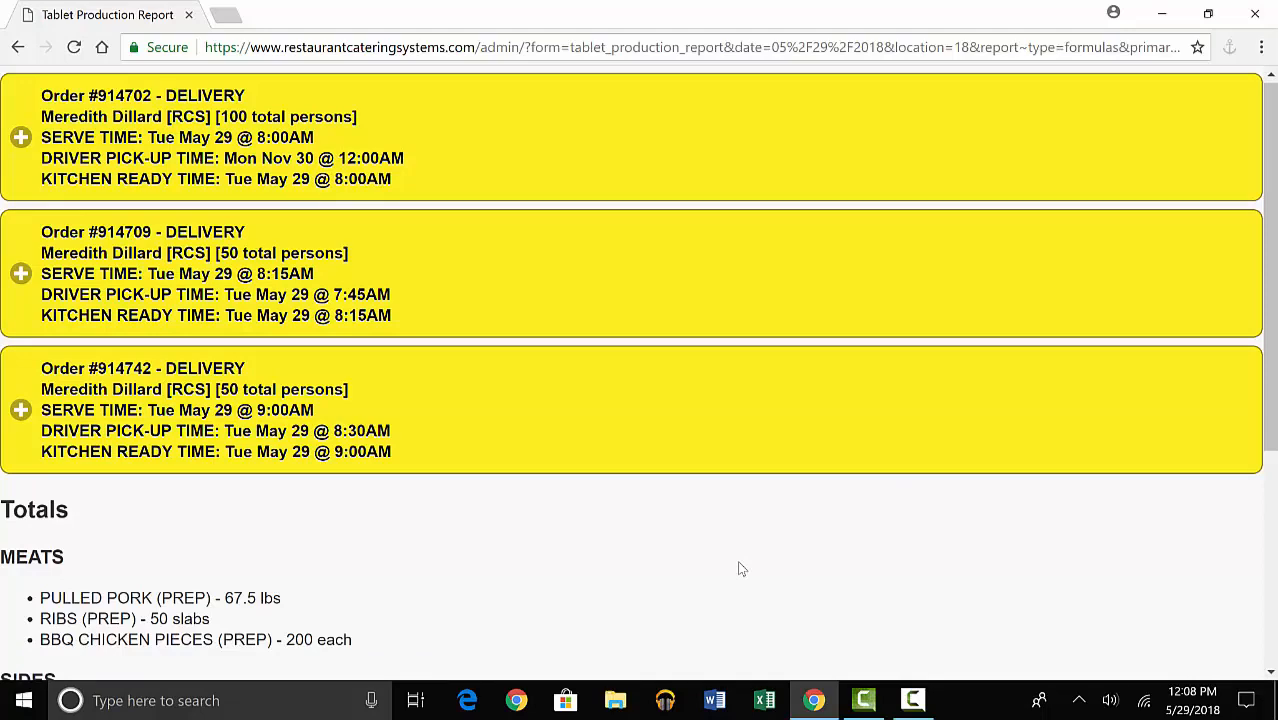
Expand the 9:00AM delivery order and mark its pulled pork, ribs and BBQ chicken pieces under Meats as completed.
scroll(246, 460, "down", 3)
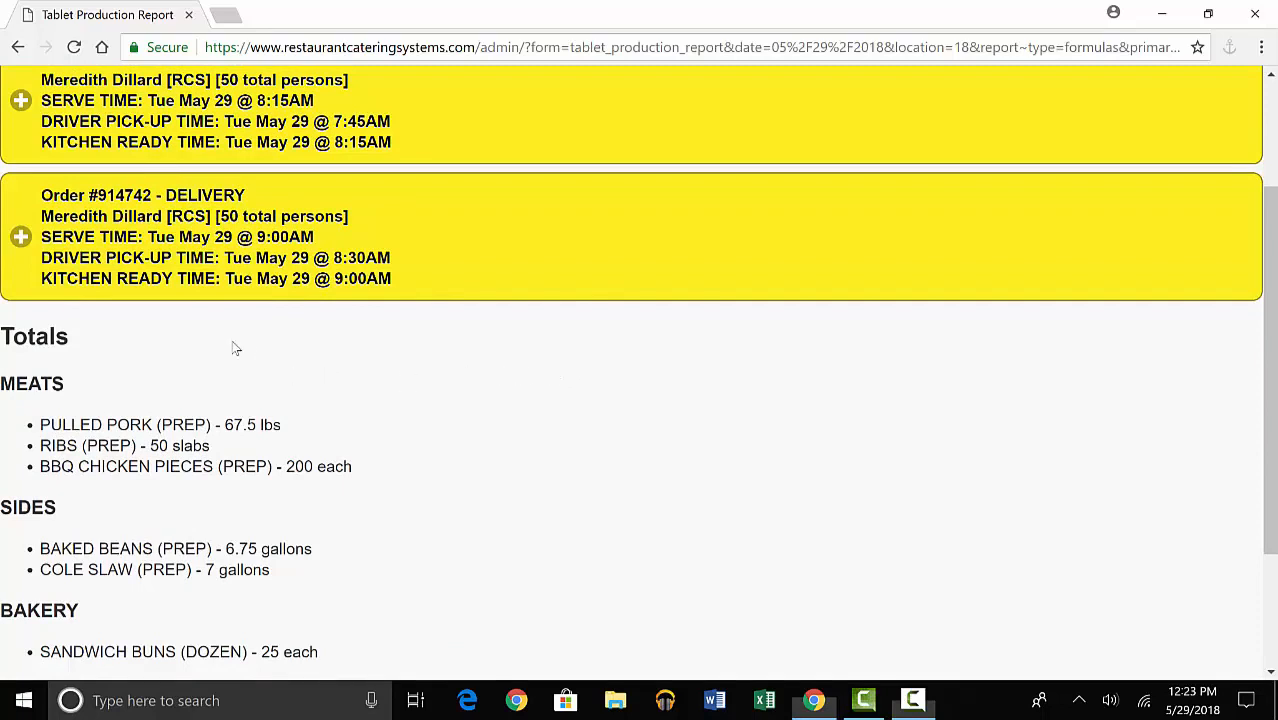
left_click(165, 276)
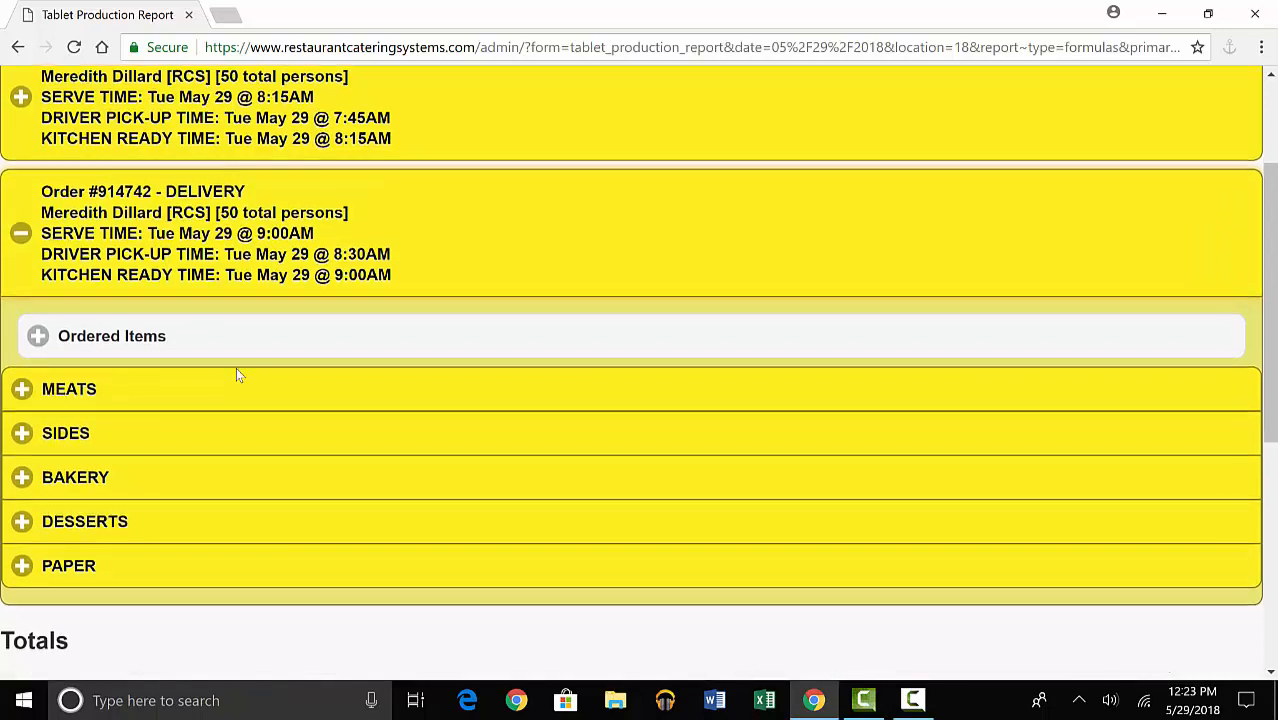
scroll(237, 374, "down", 1)
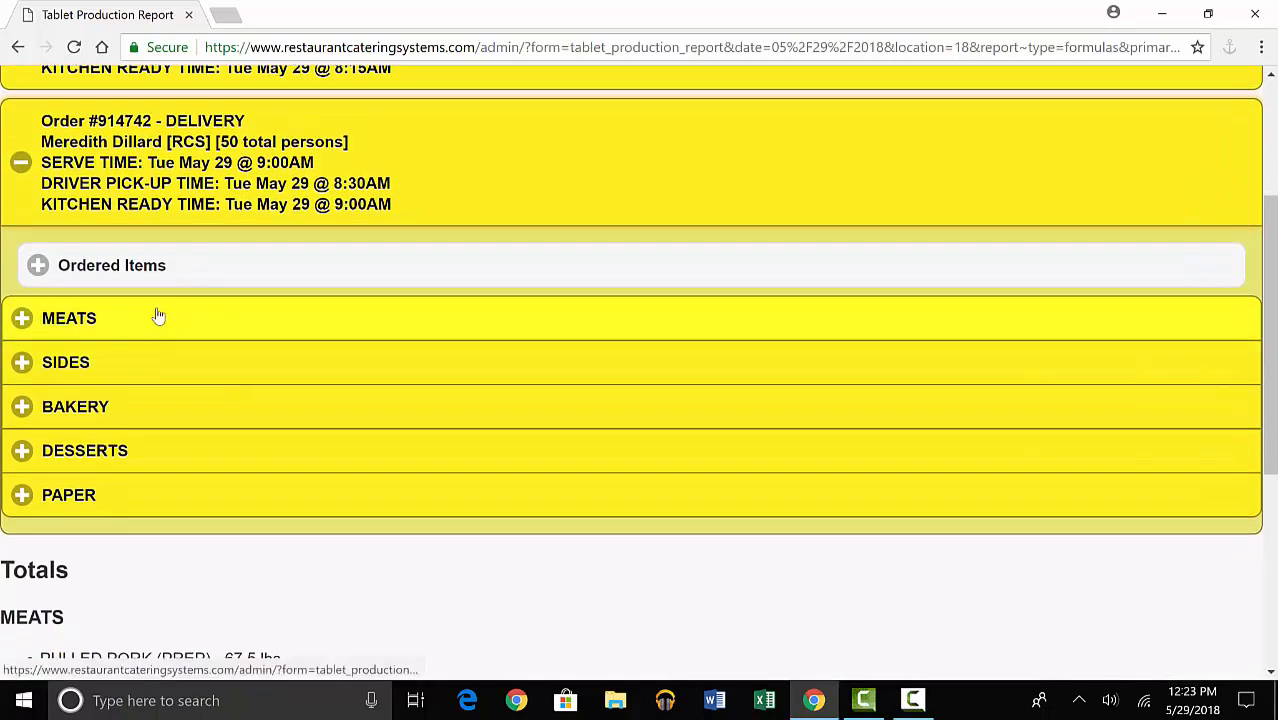
left_click(157, 317)
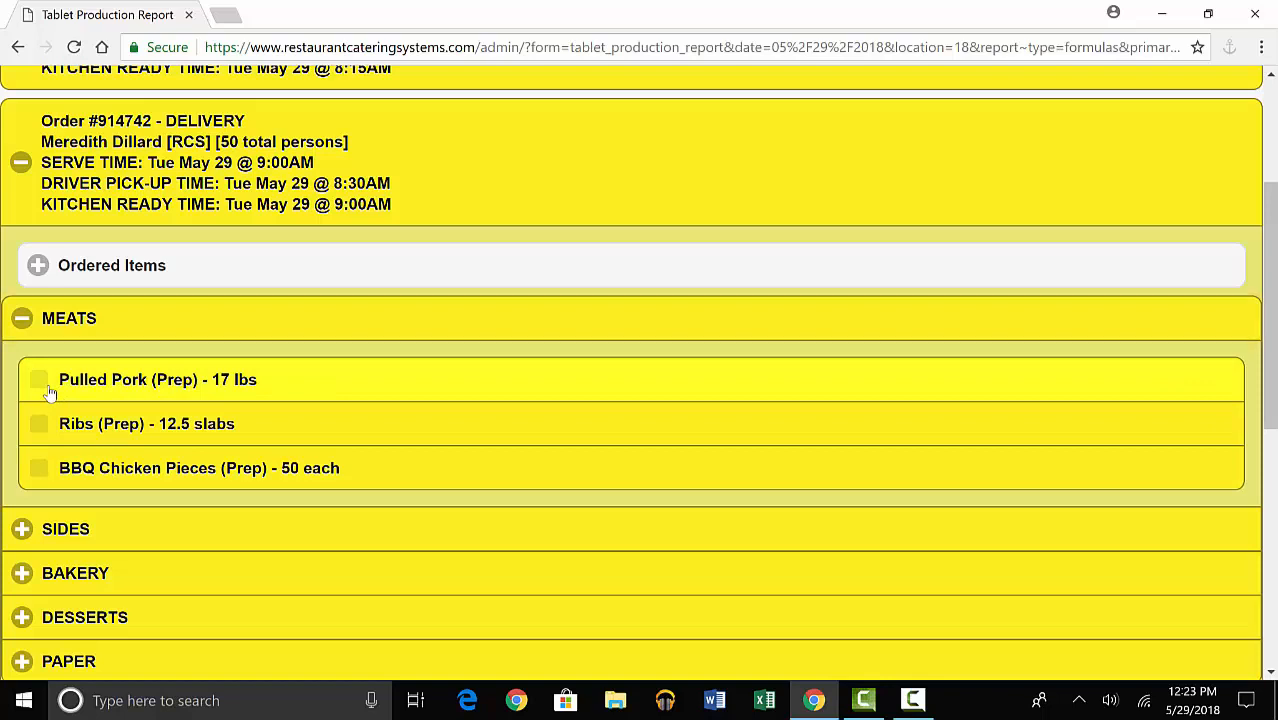
left_click(50, 393)
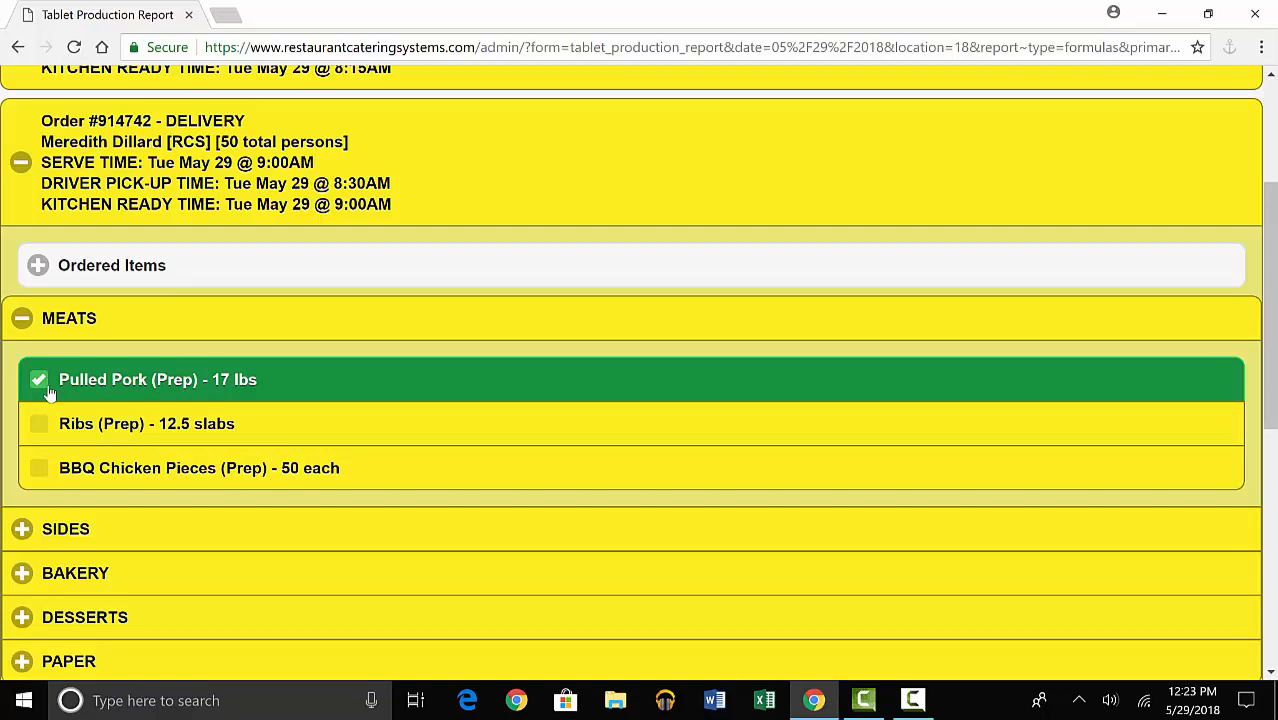
left_click(44, 428)
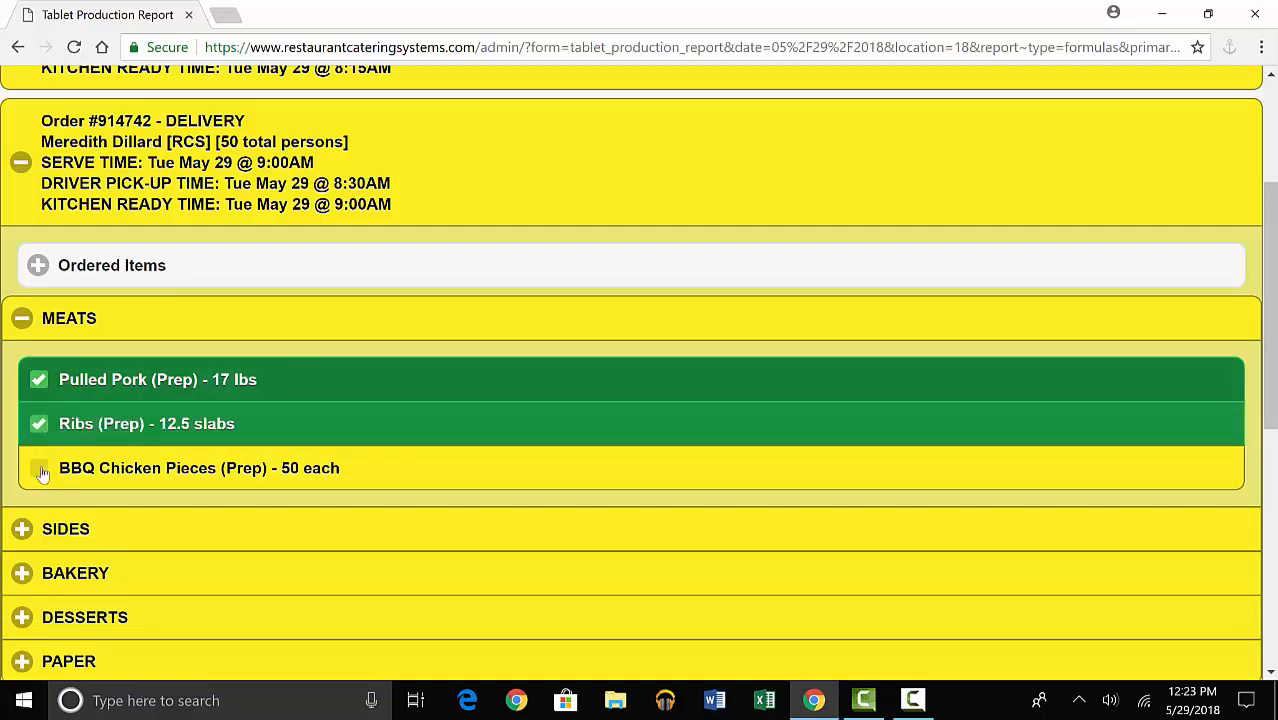
left_click(42, 474)
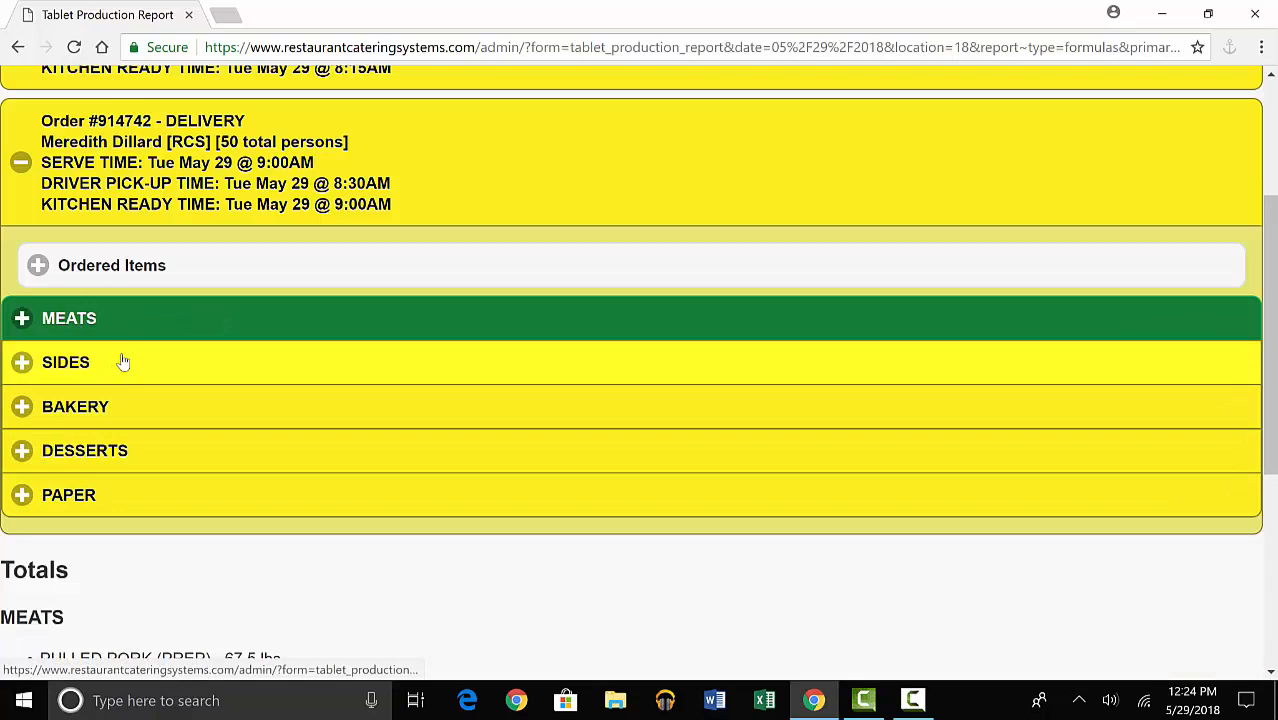
Mark the baked beans and cole slaw under Sides and the Bakery item as completed in the 9:00AM order.
left_click(122, 362)
left_click(118, 424)
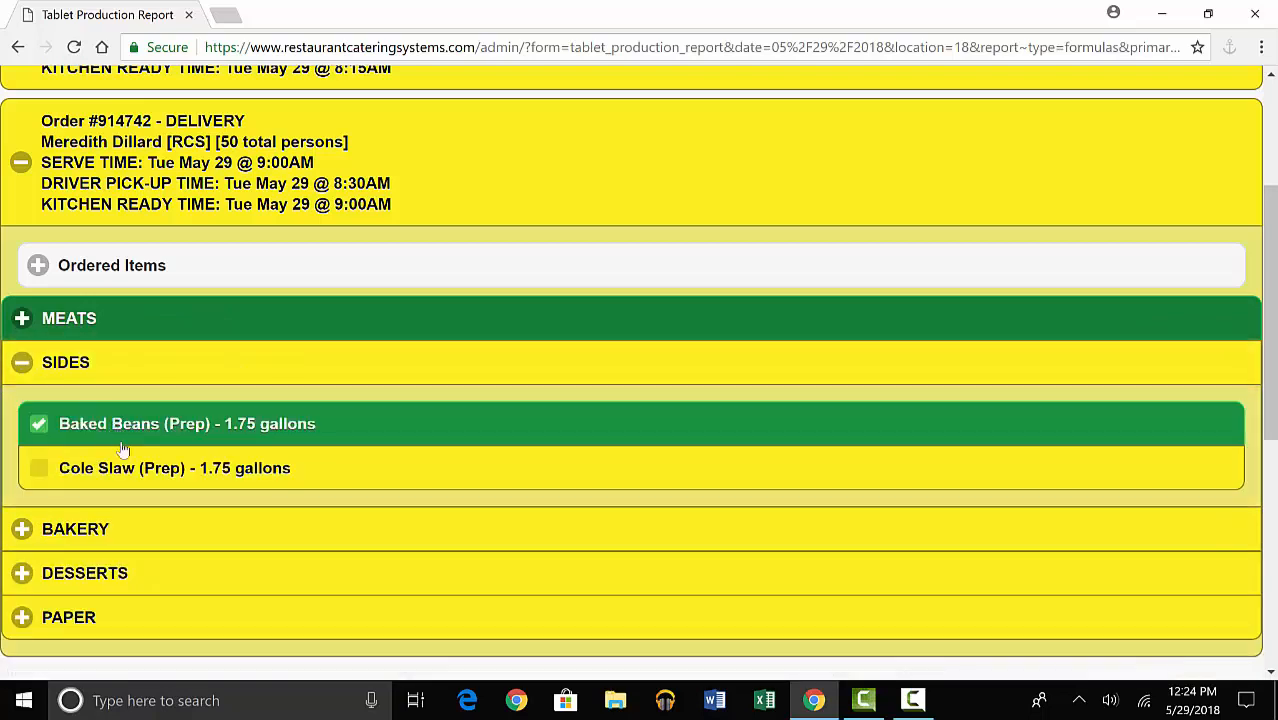
left_click(123, 464)
left_click(175, 418)
left_click(143, 468)
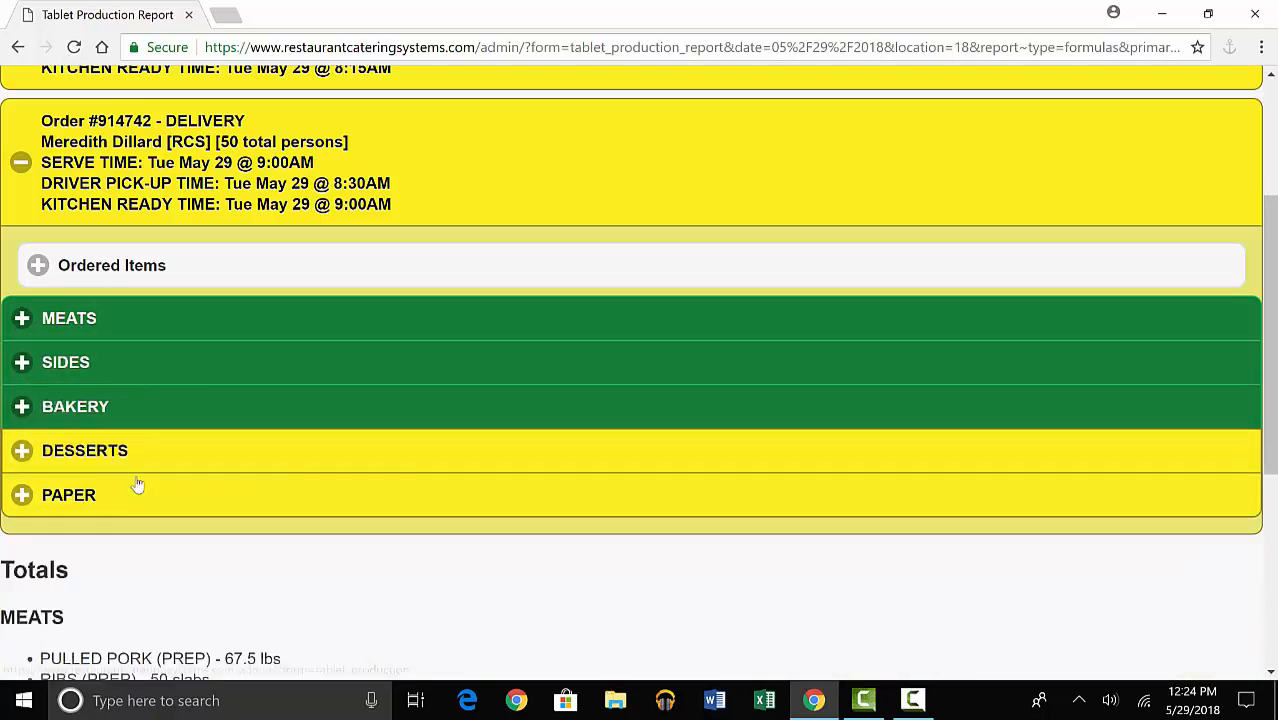
Mark the items under Desserts and Paper as completed in the 9:00AM delivery order.
left_click(160, 470)
left_click(138, 512)
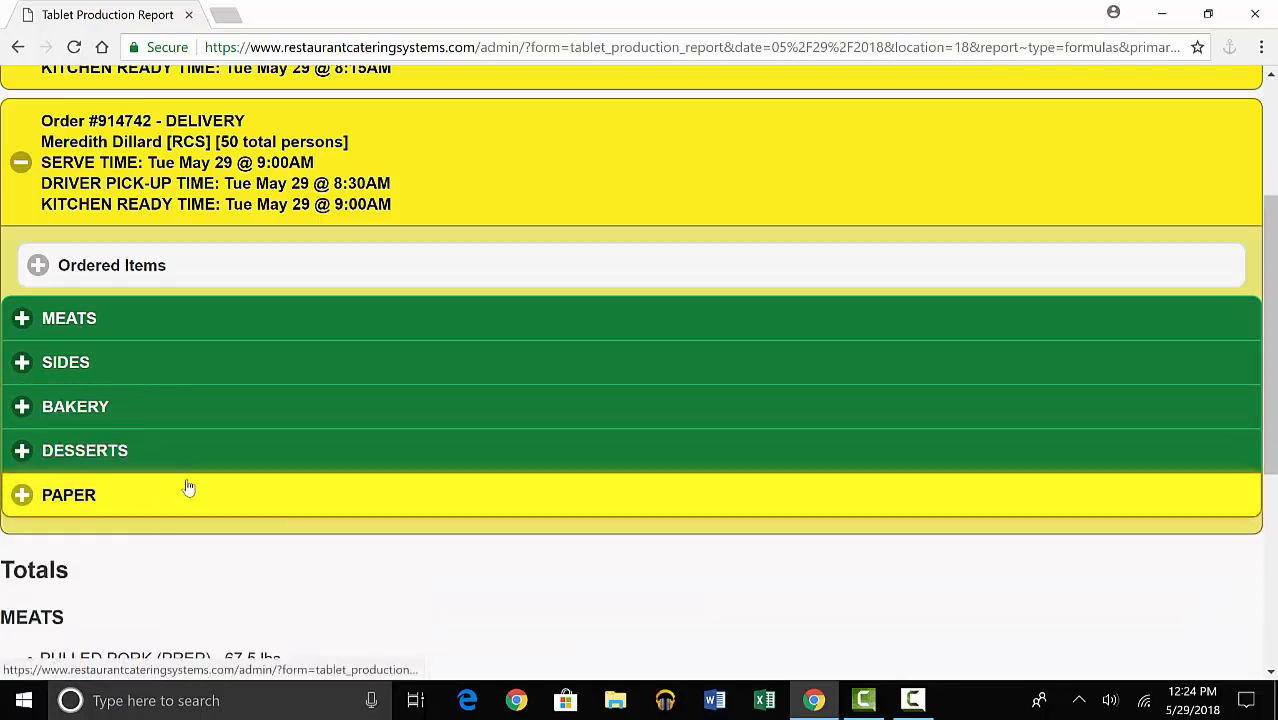
left_click(185, 490)
left_click(141, 558)
left_click(134, 600)
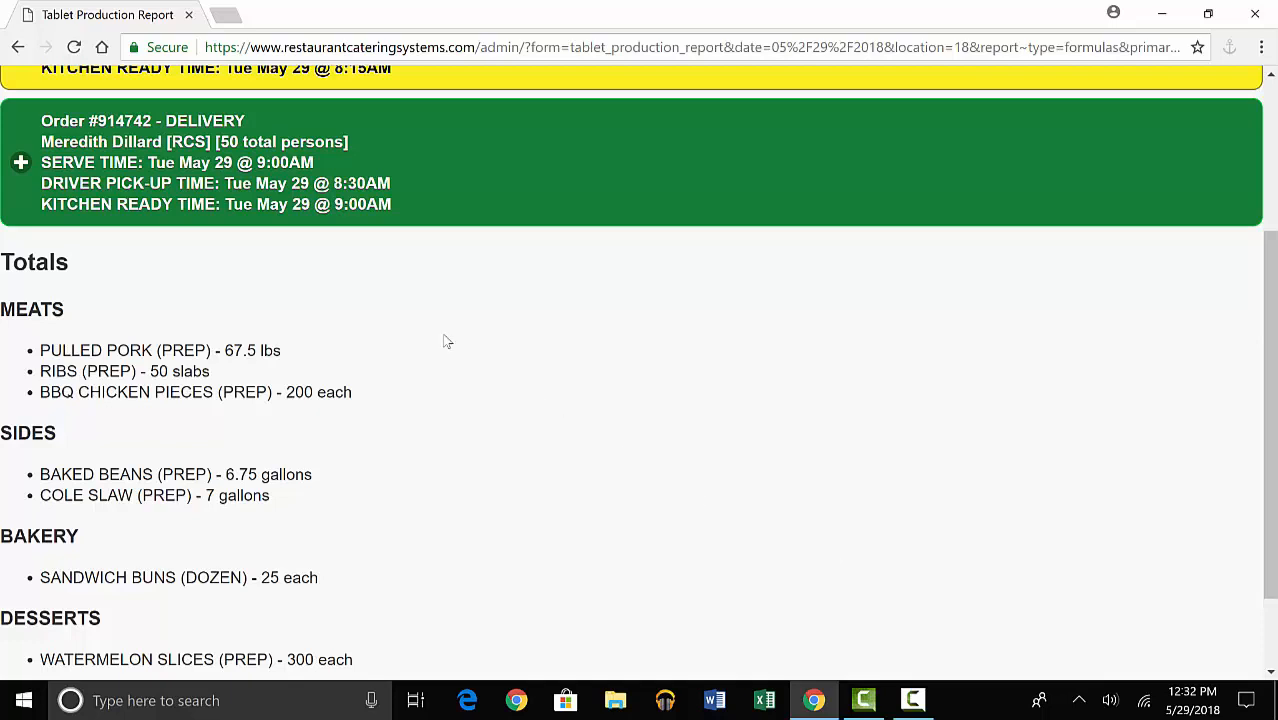
Return to the kitchen and production reports and open the parameters for the Supplier Ordering Report.
left_click(17, 47)
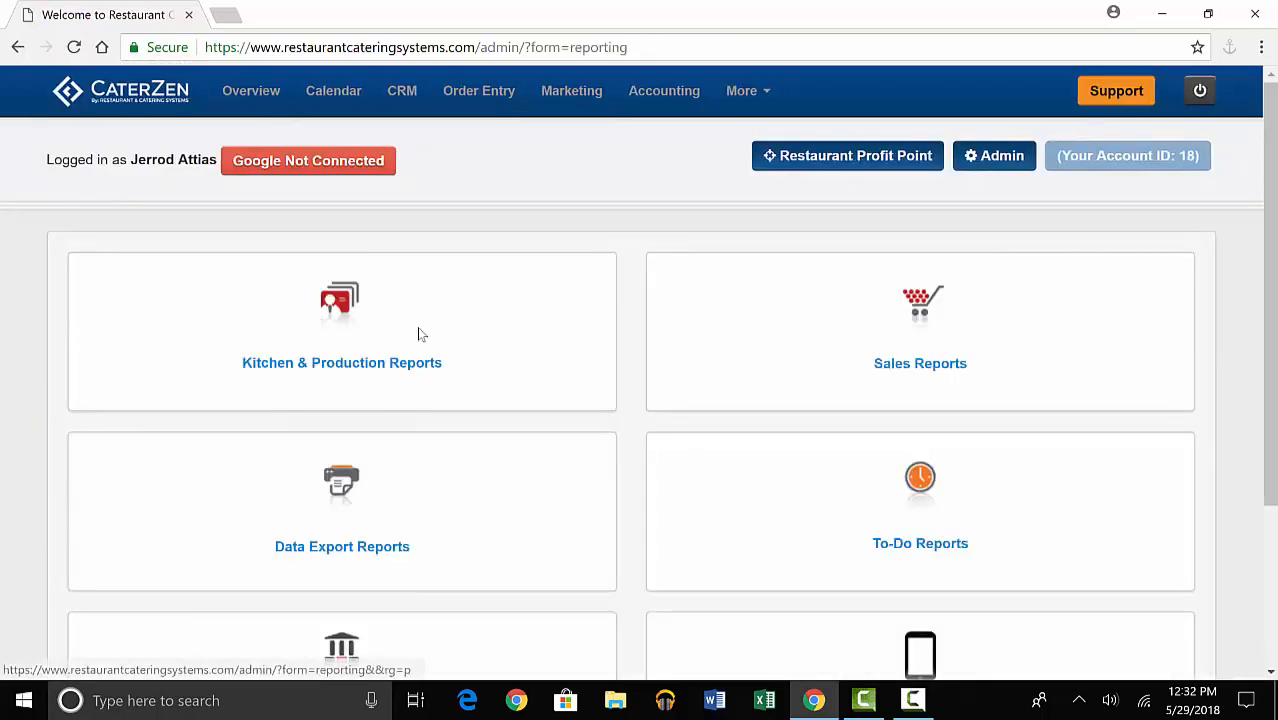
left_click(352, 366)
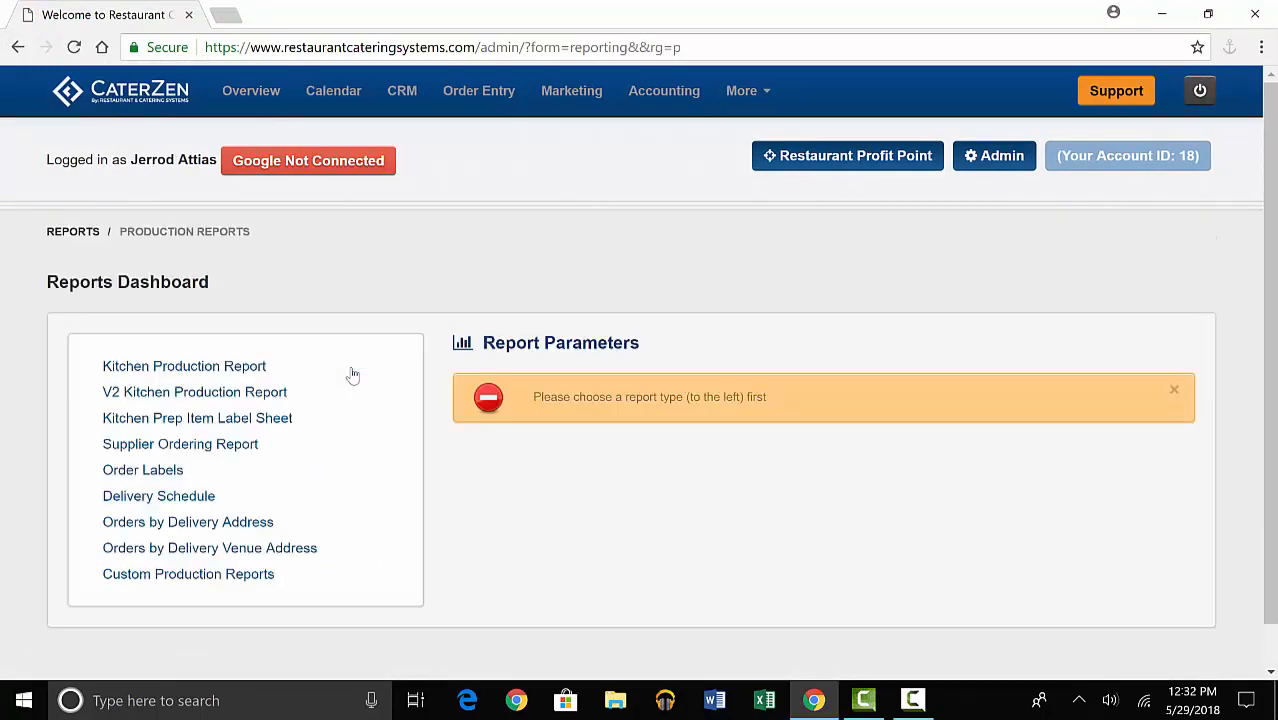
left_click(289, 450)
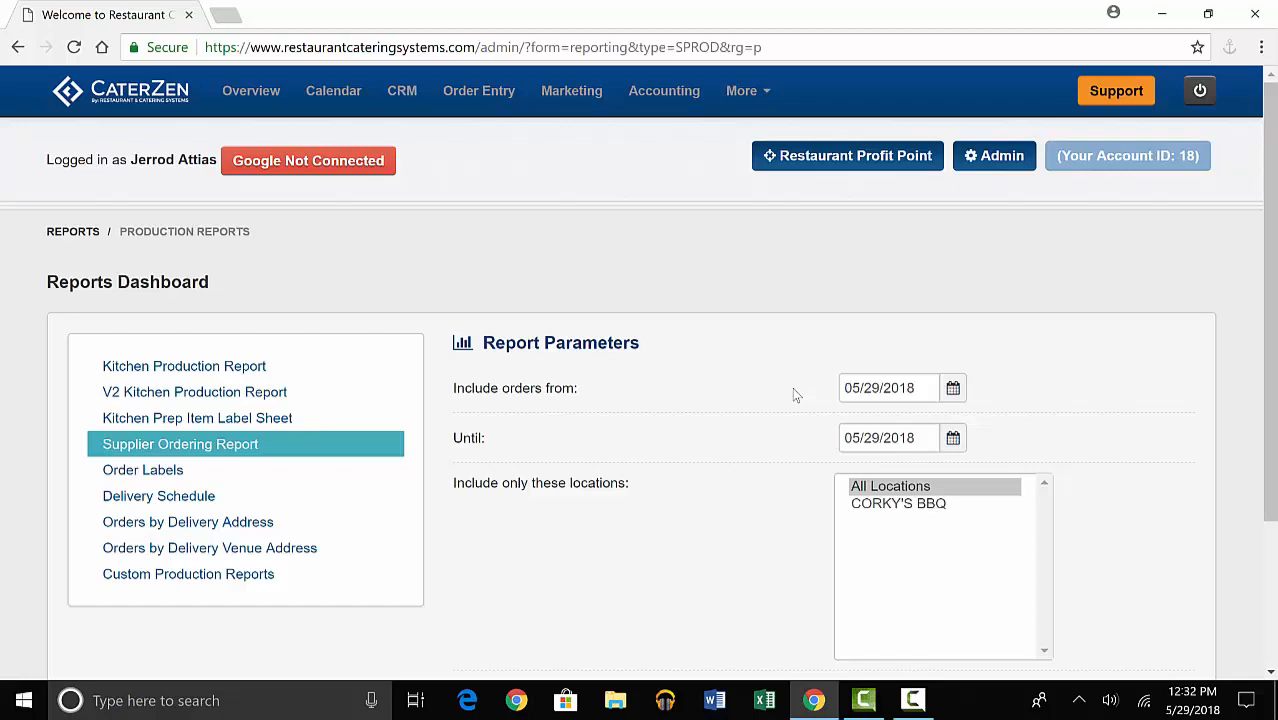
Generate the Supplier Ordering Report for 05/29/2018 with food cost data for all locations and review it down to the report totals.
scroll(796, 395, "down", 2)
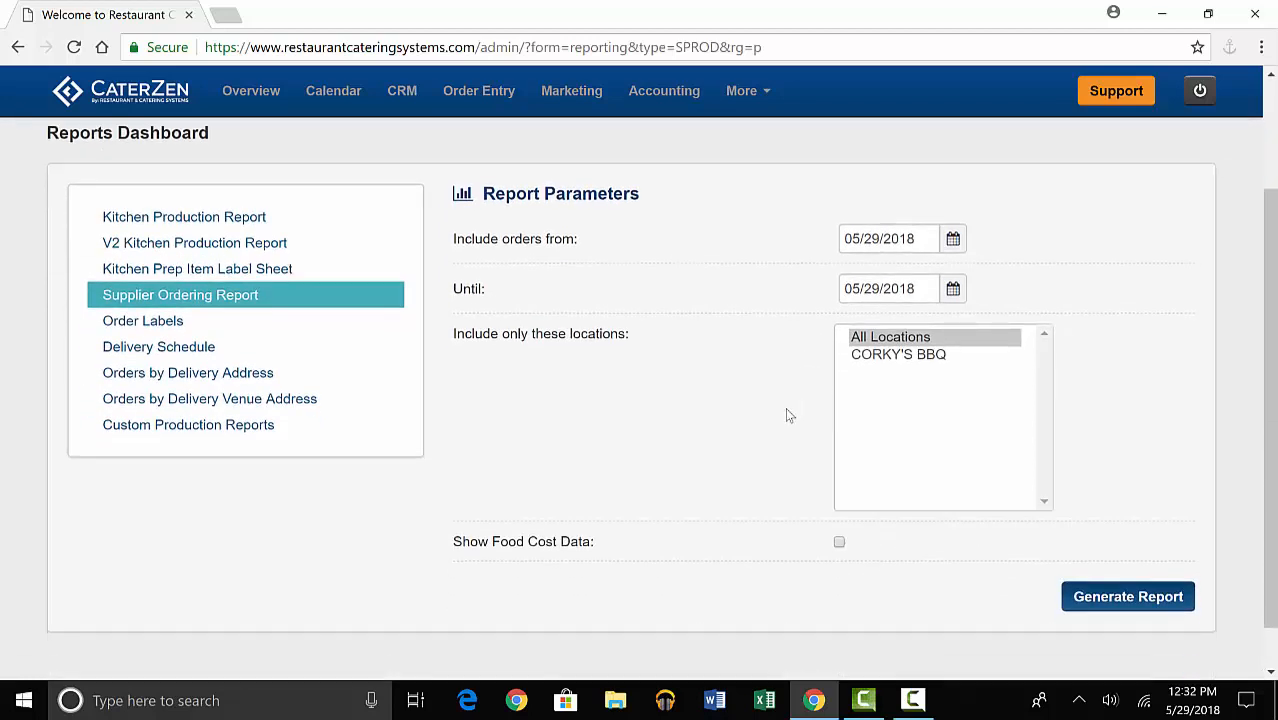
left_click(840, 545)
left_click(1121, 612)
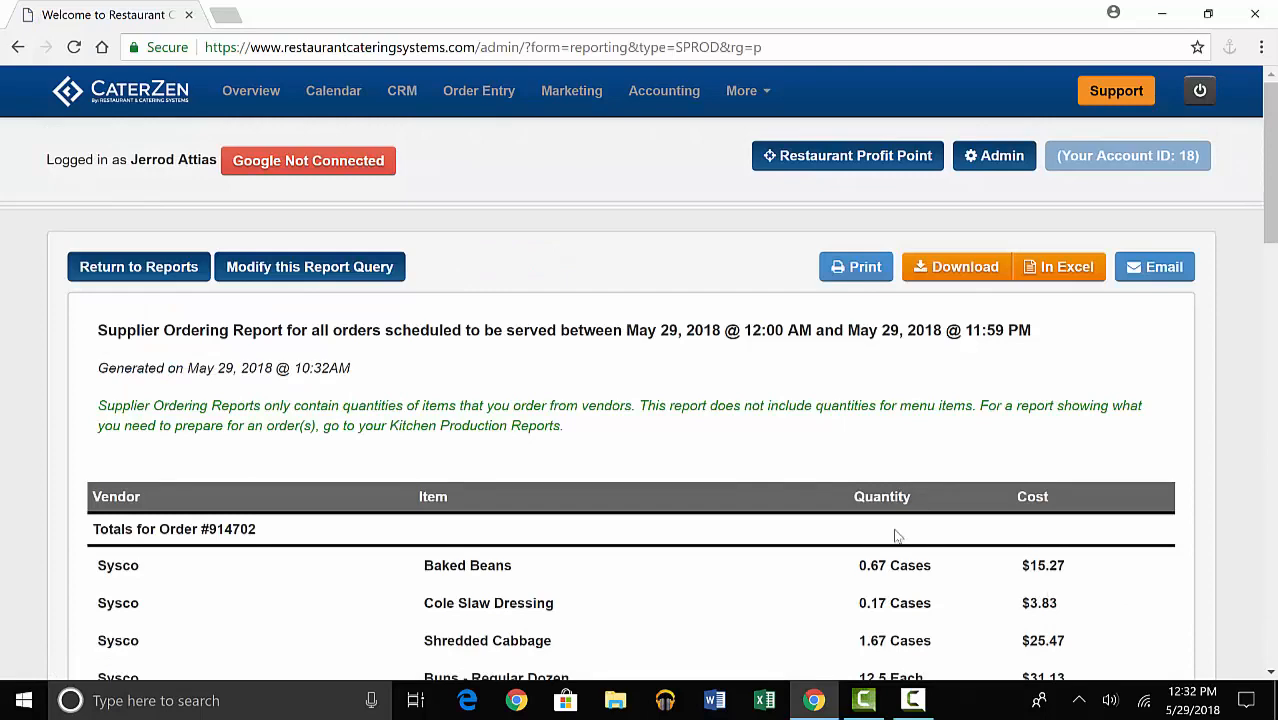
scroll(622, 447, "down", 2)
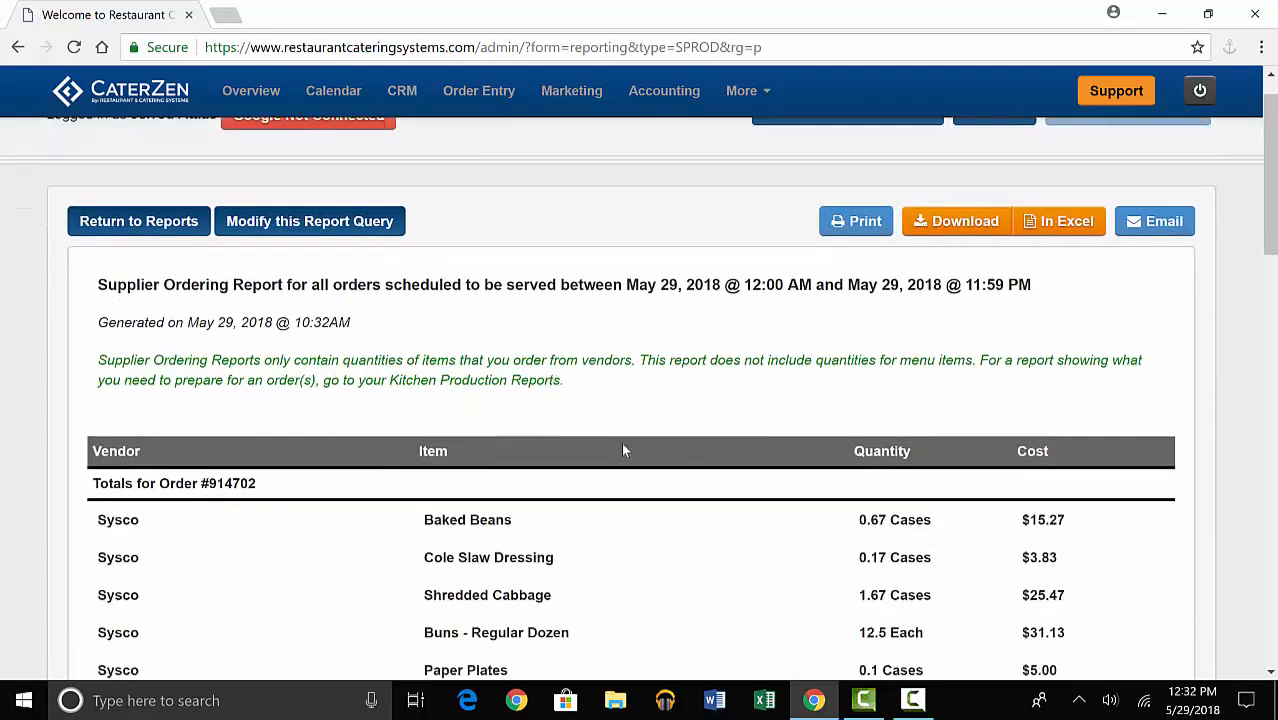
scroll(622, 450, "down", 3)
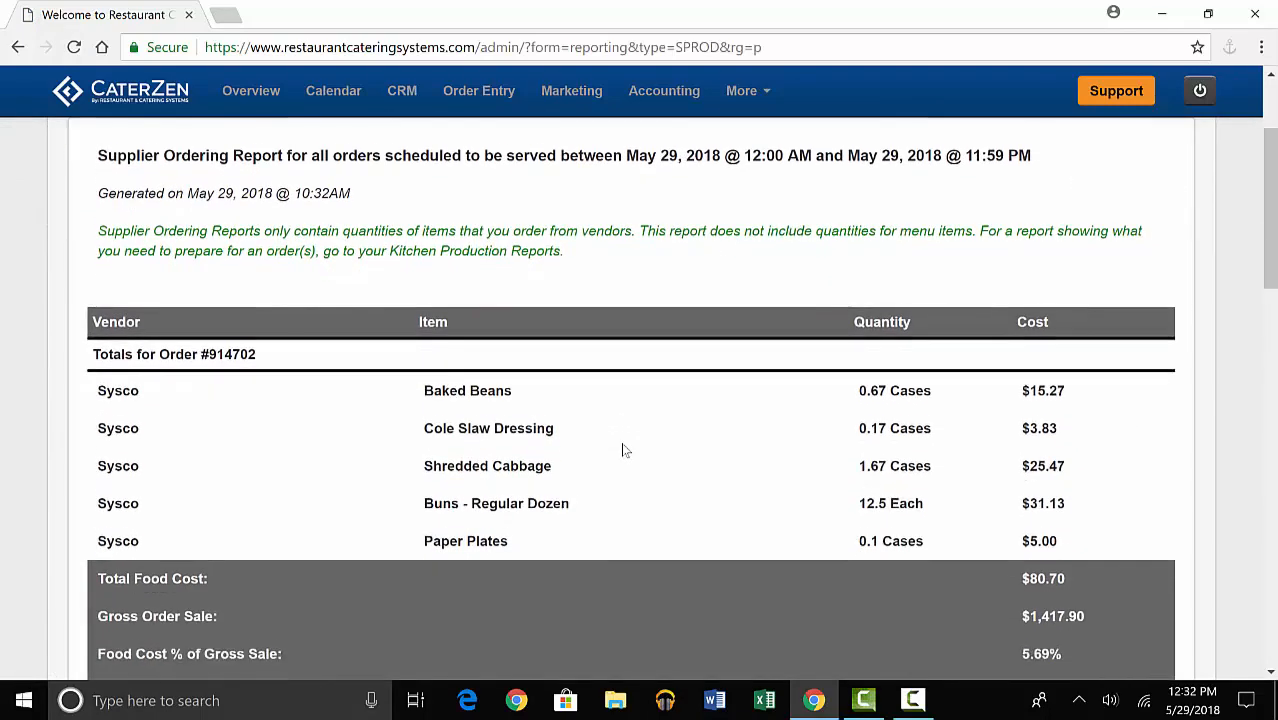
scroll(621, 450, "down", 1)
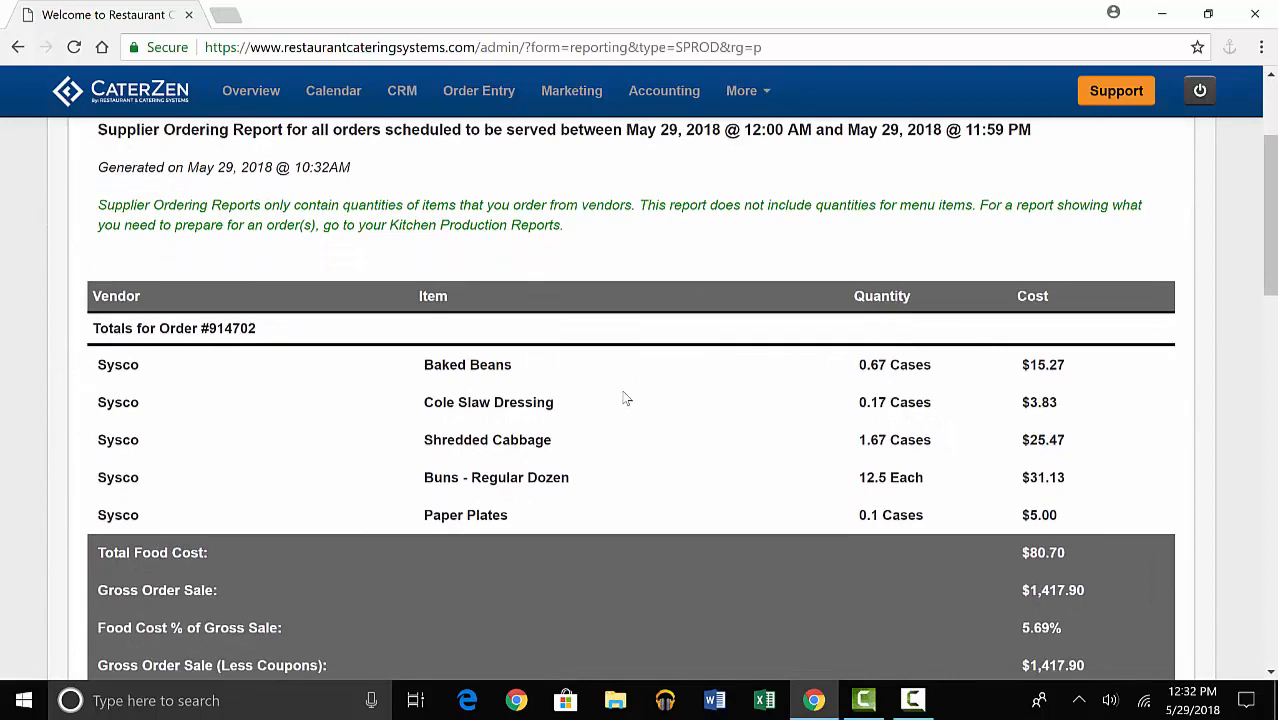
scroll(624, 398, "down", 4)
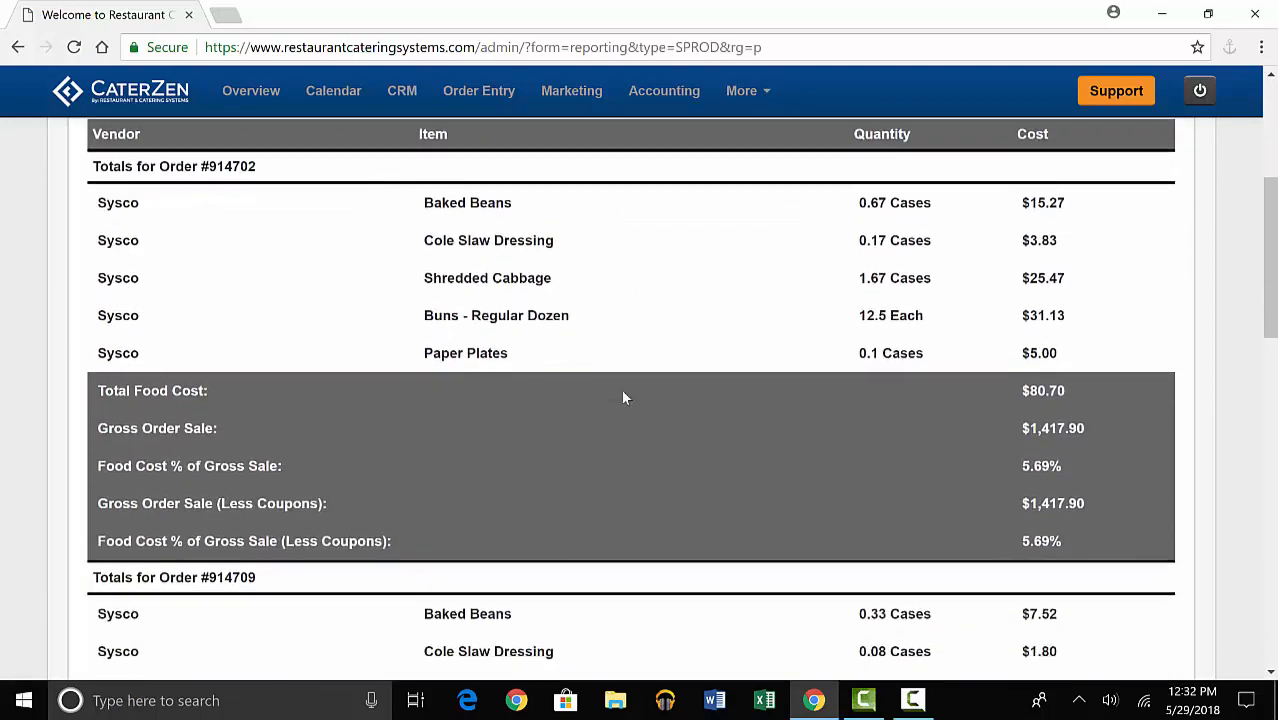
scroll(624, 398, "down", 8)
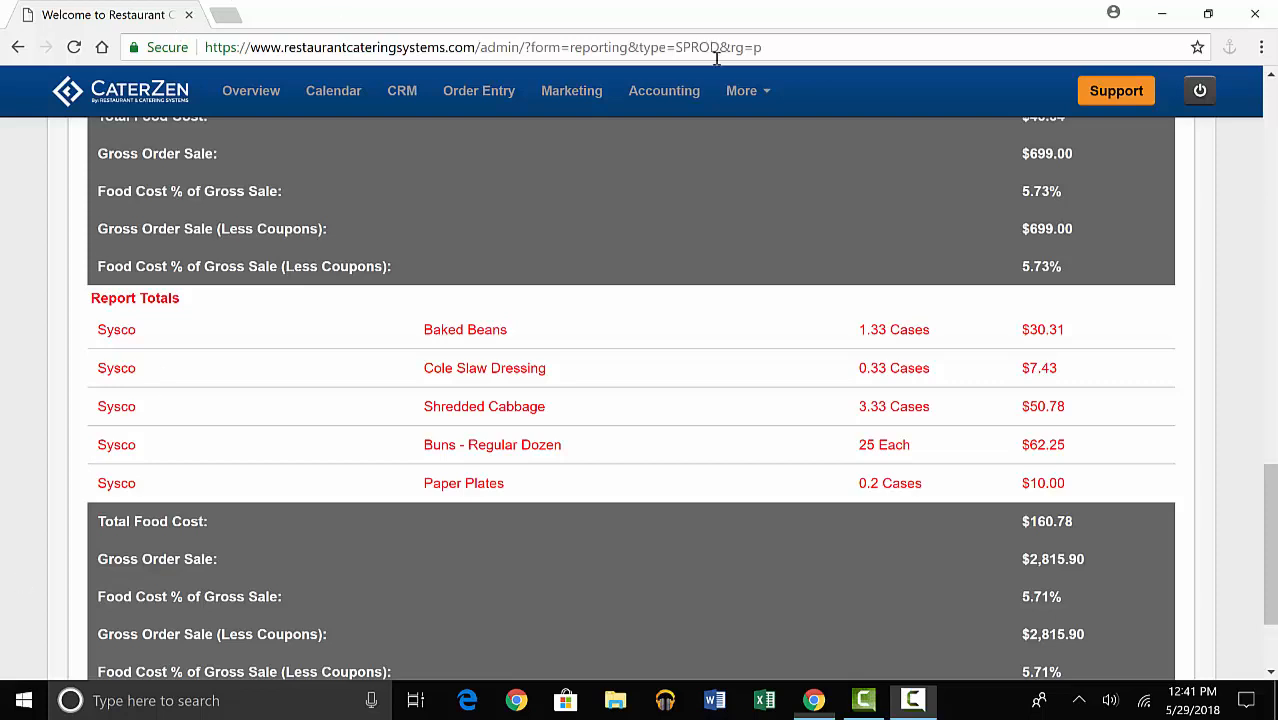
Go back to the kitchen and production reports and open the parameters for Order Labels.
left_click(741, 90)
left_click(756, 131)
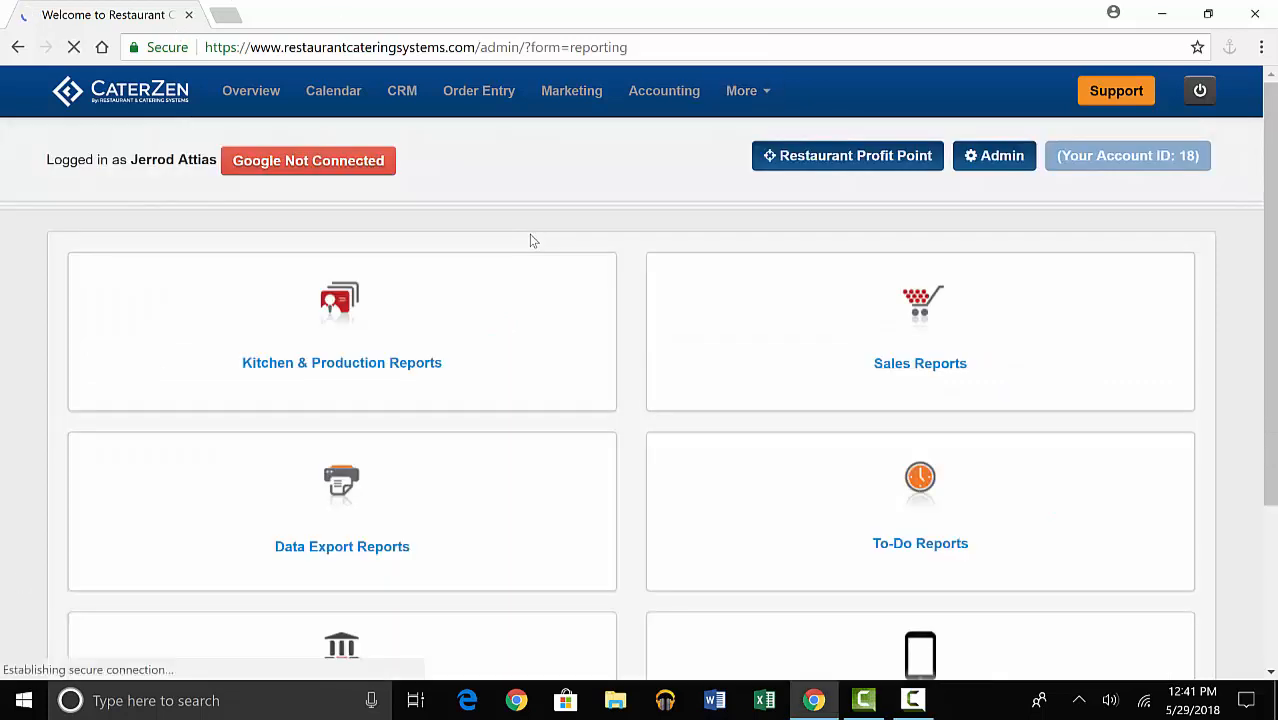
left_click(383, 360)
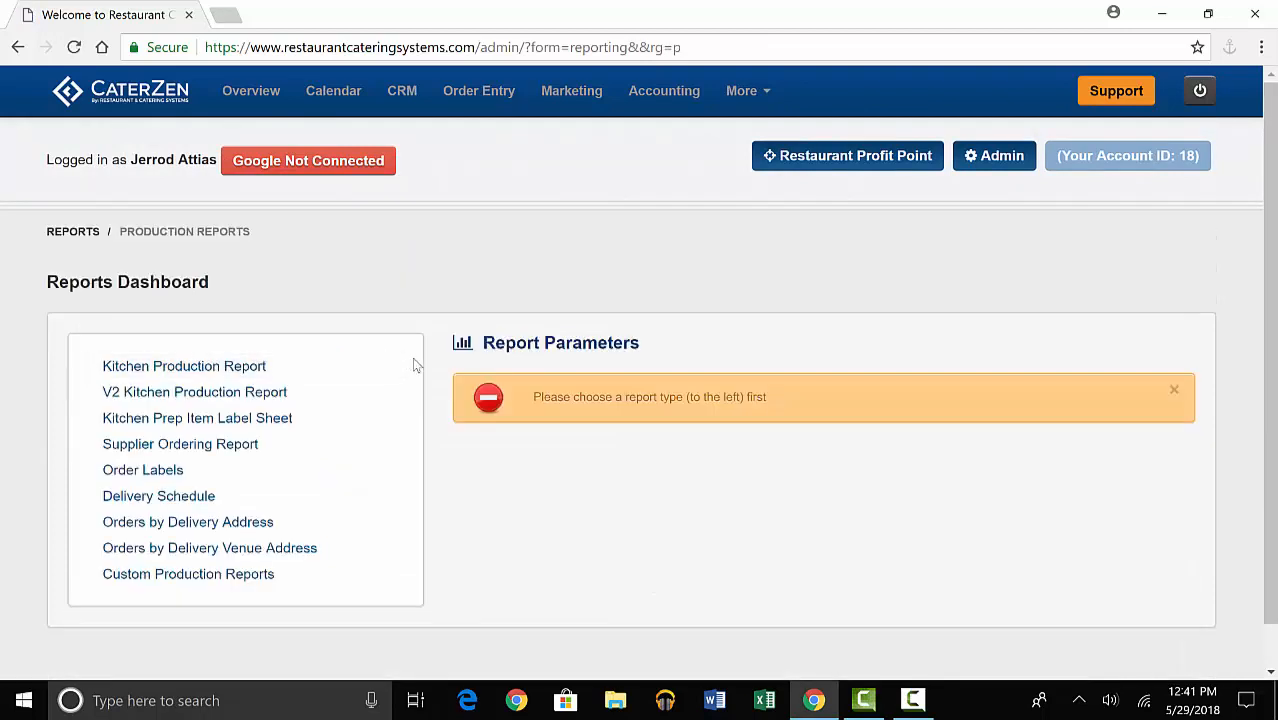
left_click(176, 481)
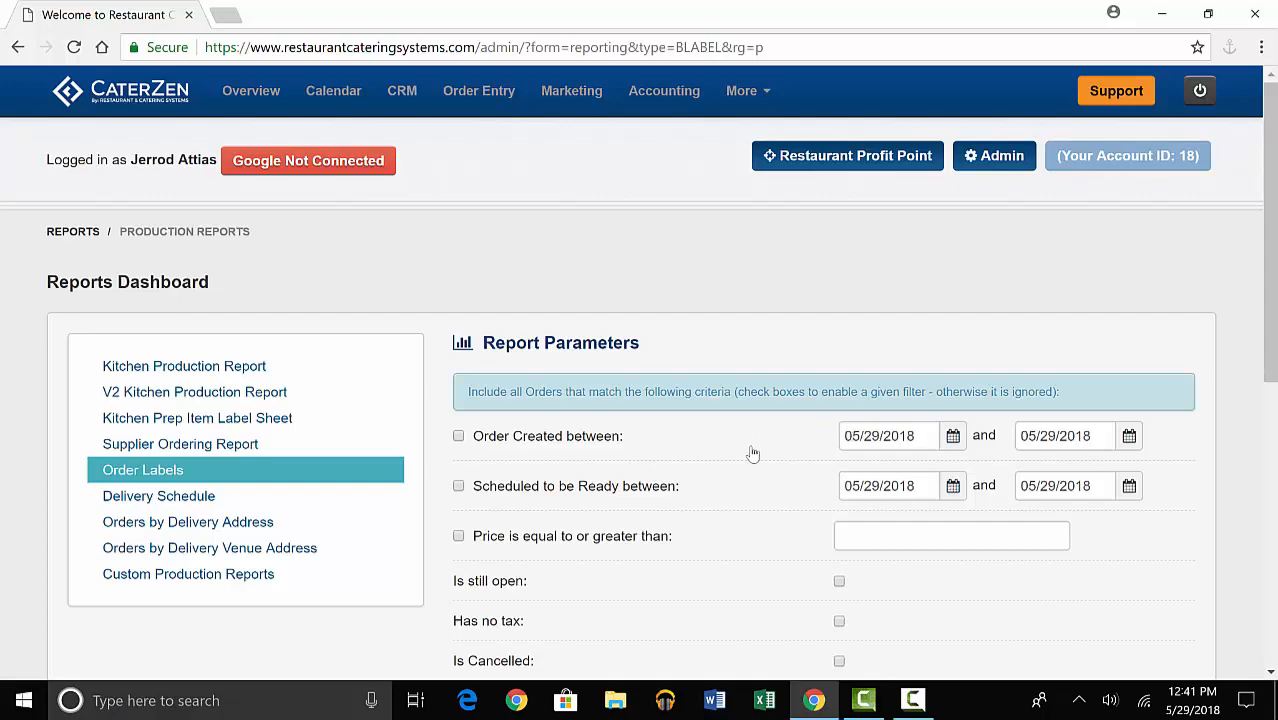
Generate the Order Labels report for all locations without any filters and look through the label sheets.
scroll(752, 454, "down", 3)
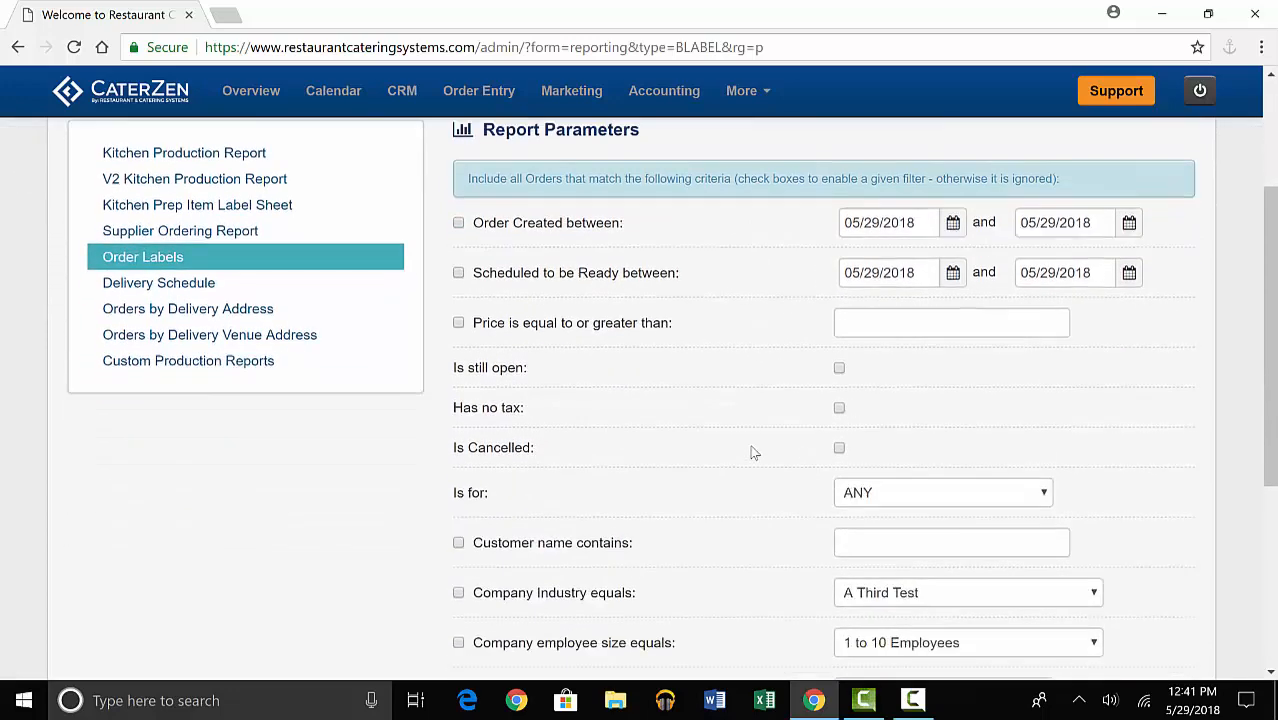
scroll(754, 452, "down", 1)
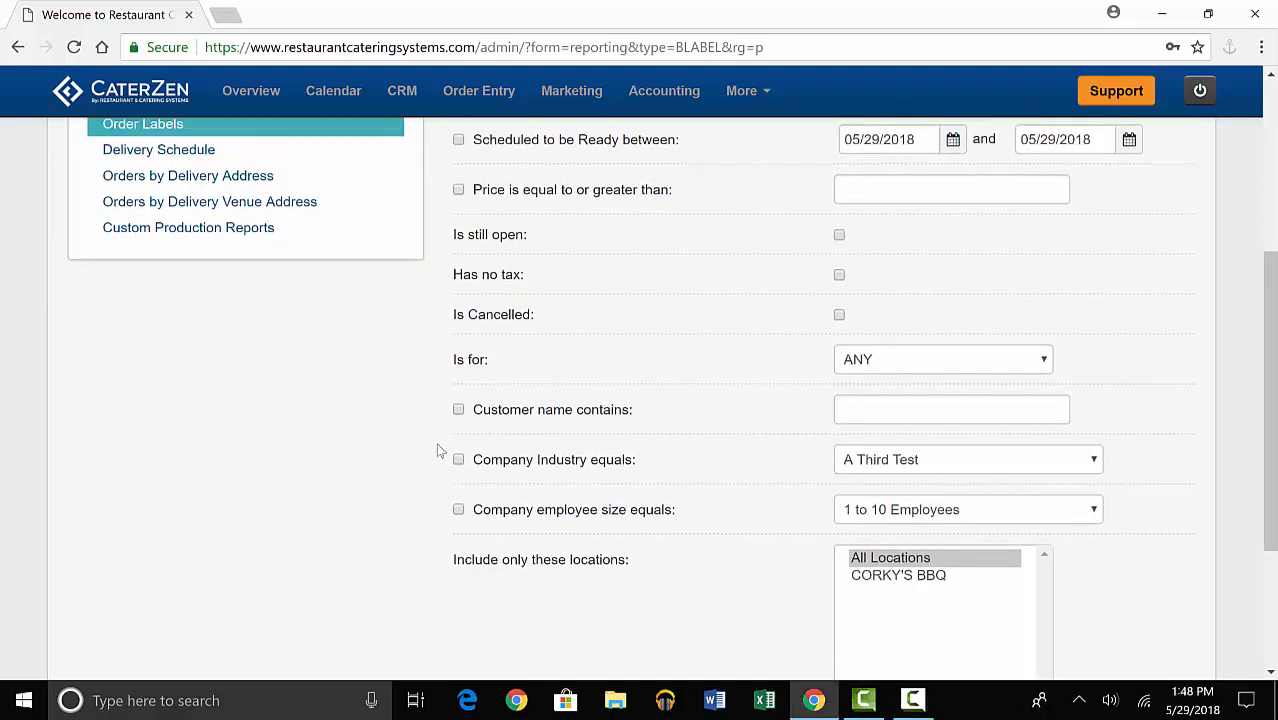
scroll(610, 460, "down", 3)
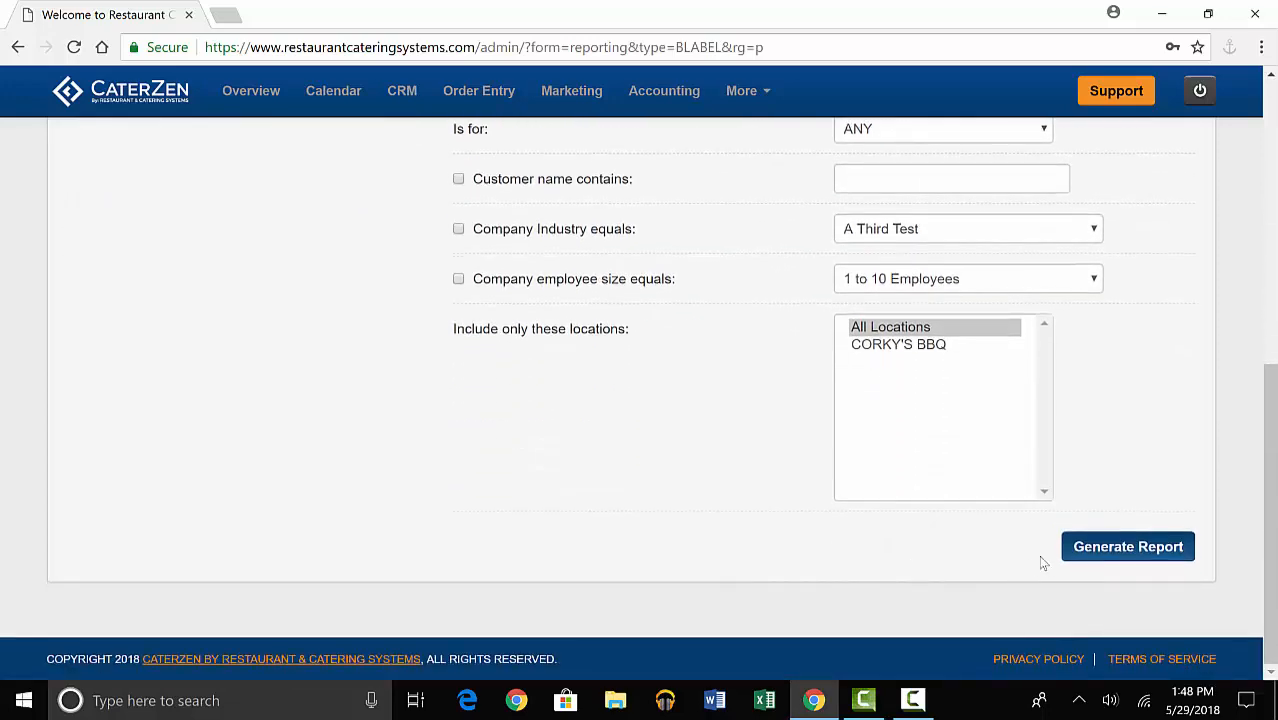
left_click(1095, 557)
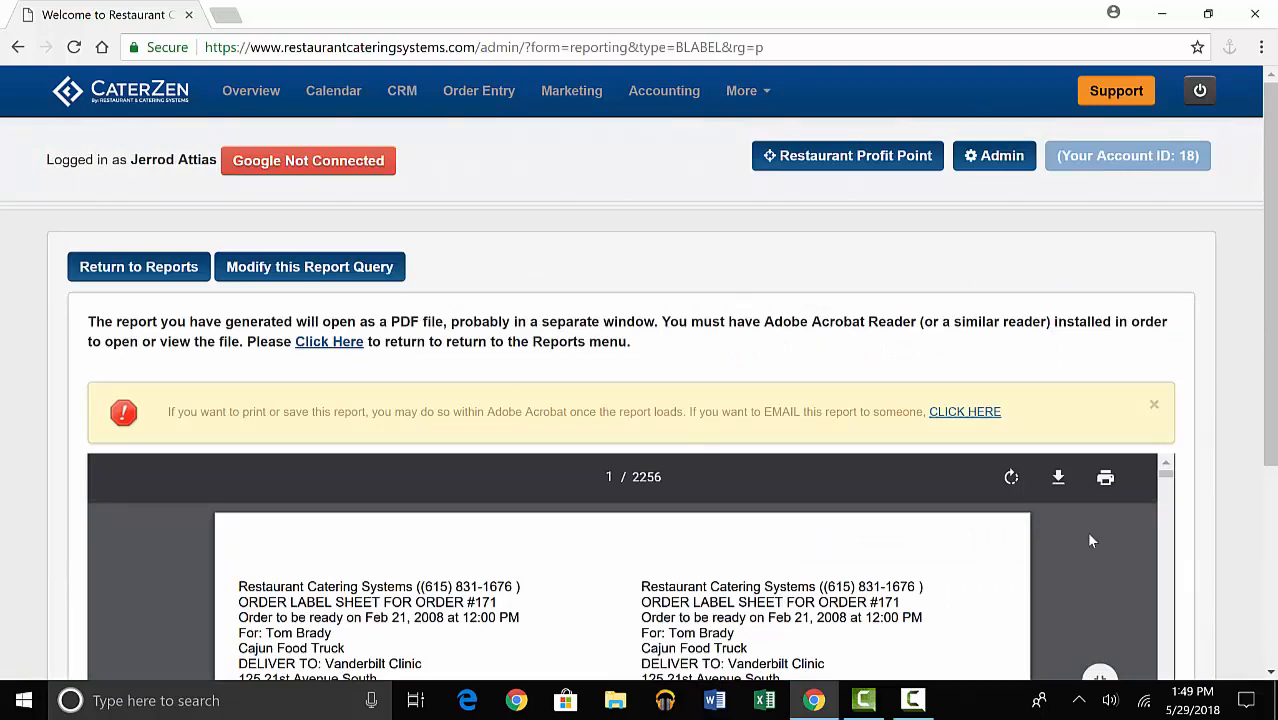
scroll(1192, 531, "down", 2)
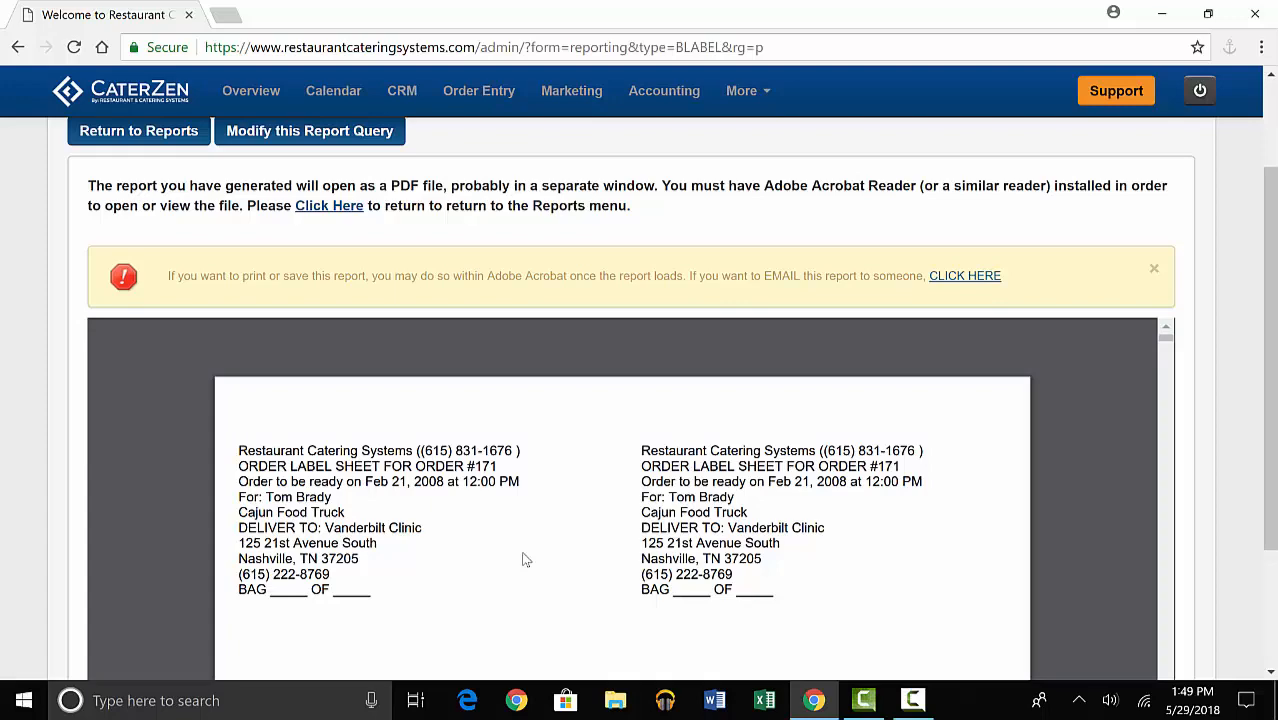
scroll(526, 560, "down", 10)
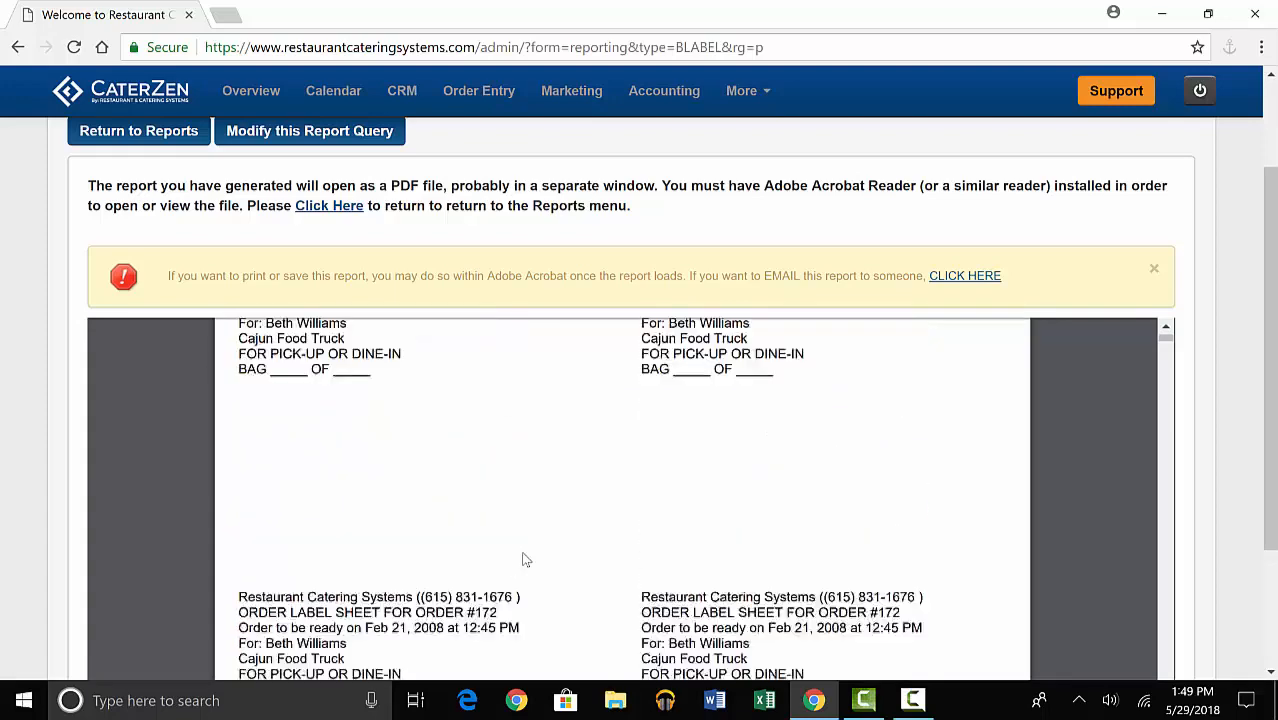
scroll(526, 560, "down", 3)
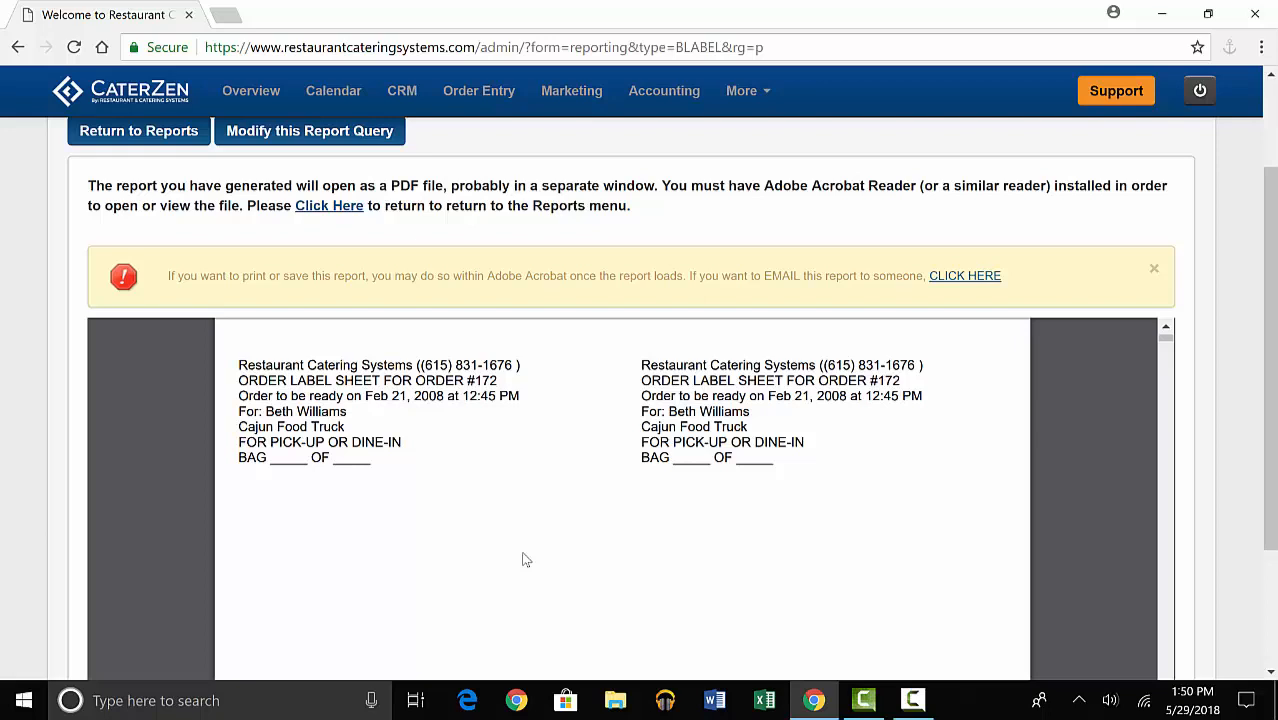
scroll(789, 521, "down", 1)
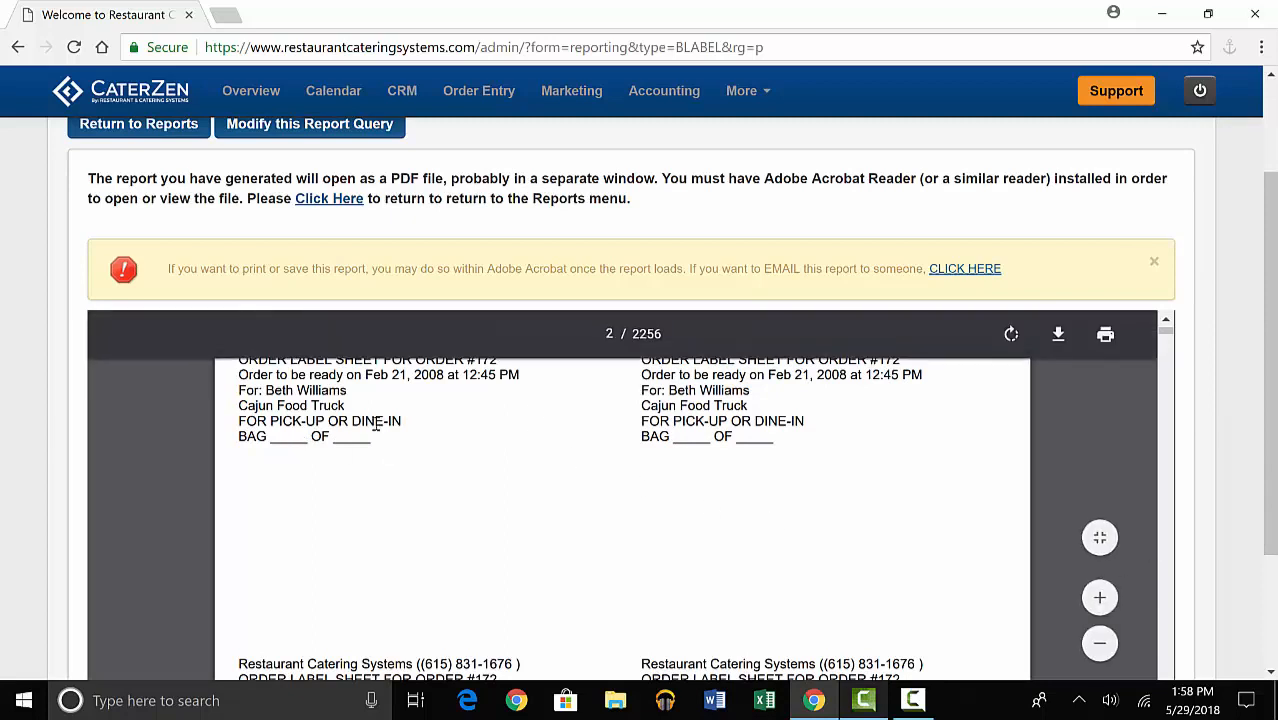
scroll(693, 439, "down", 1)
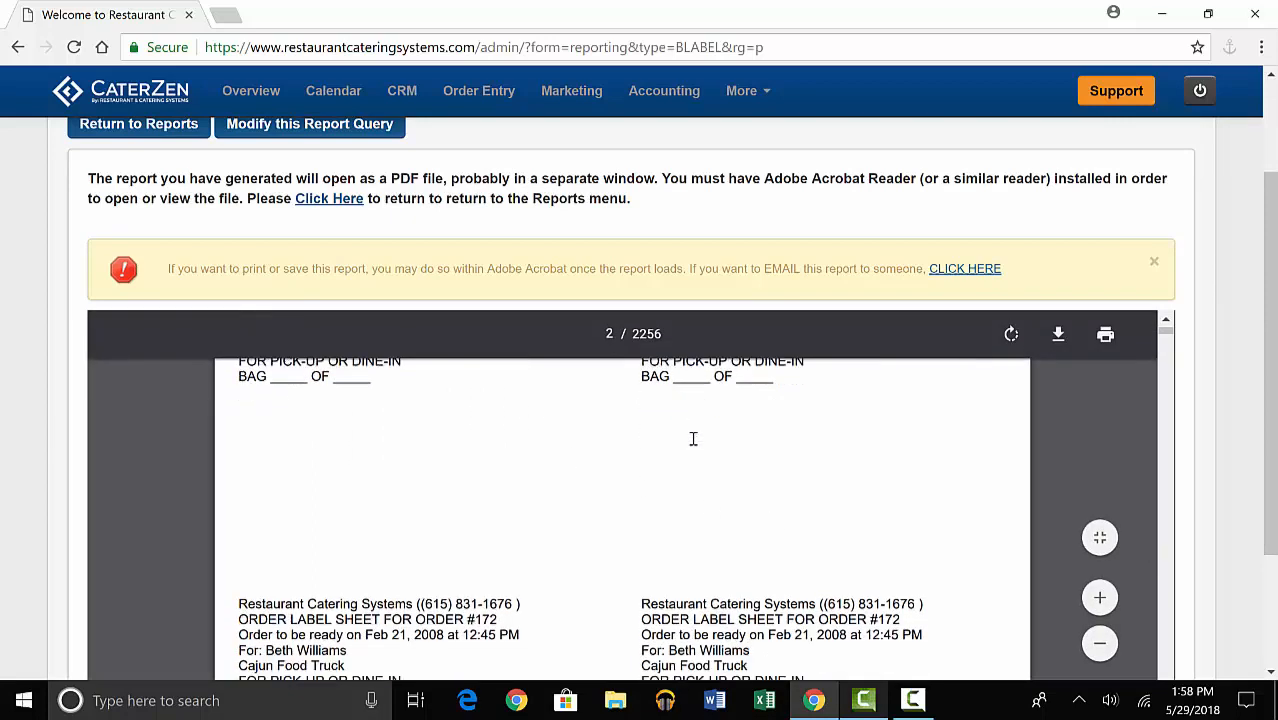
scroll(693, 439, "down", 1)
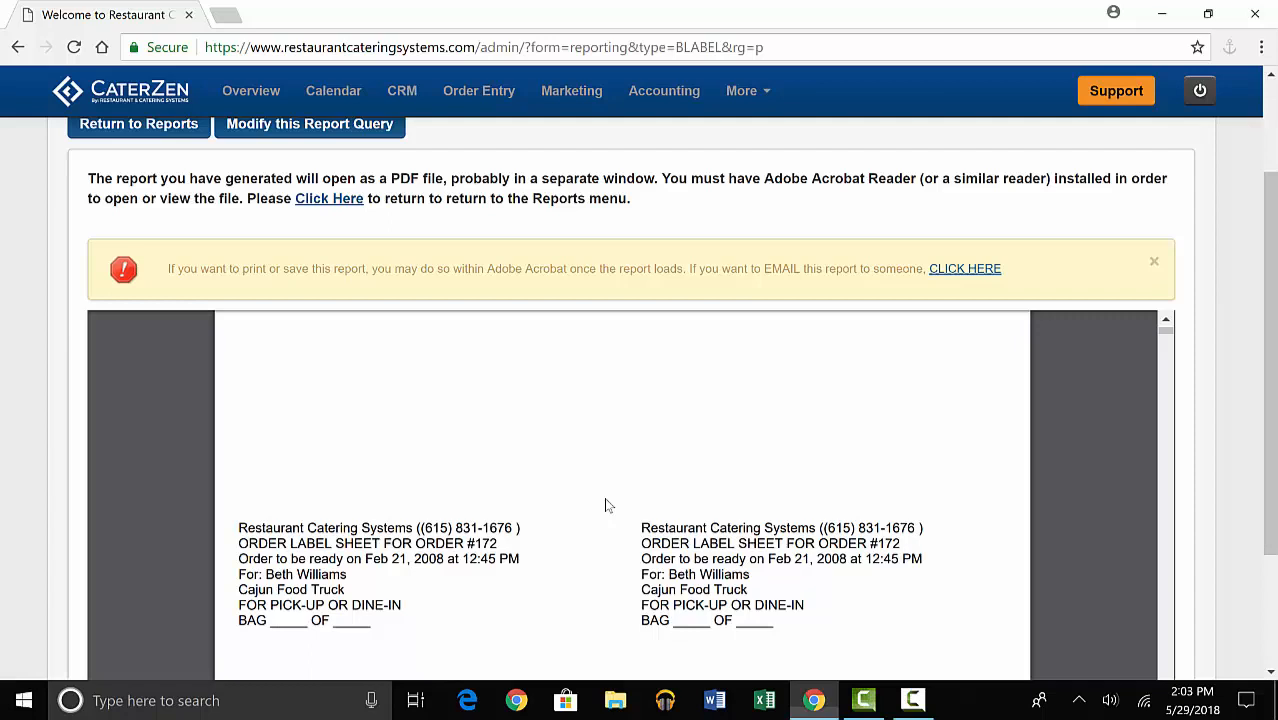
Return to the kitchen and production reports and open the parameters for the Kitchen Prep Item Label Sheet.
left_click(746, 91)
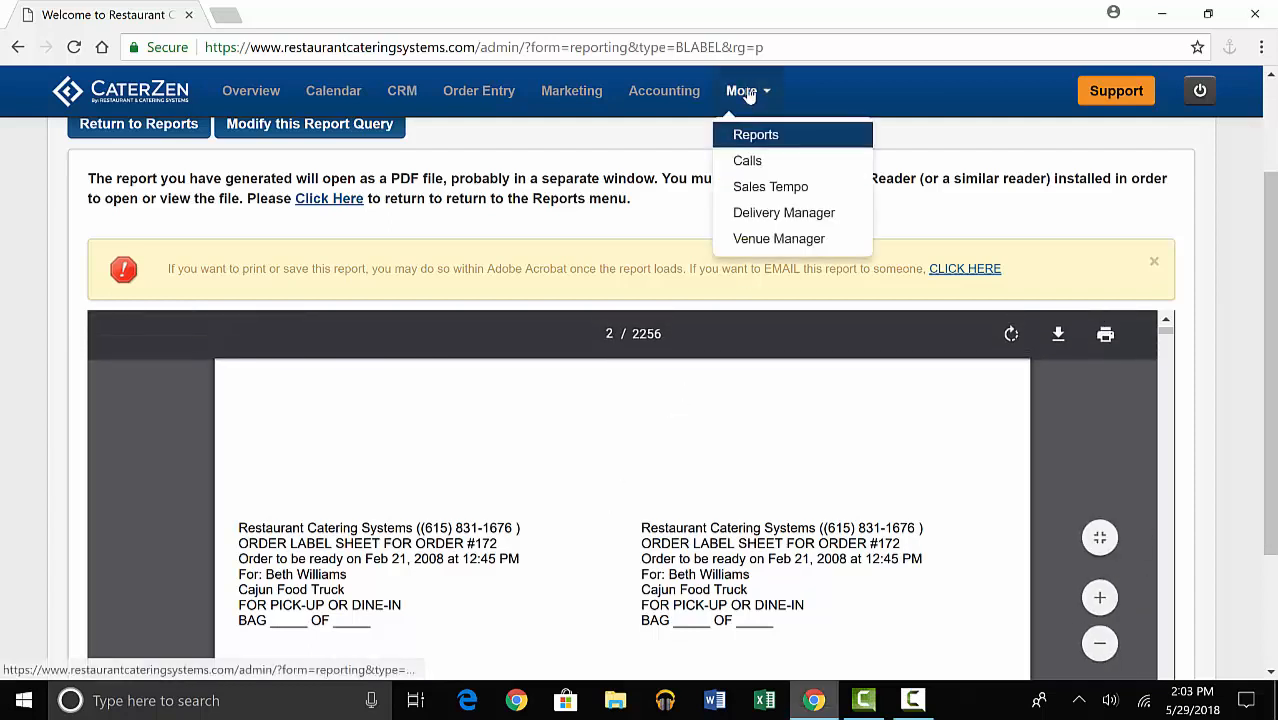
left_click(752, 134)
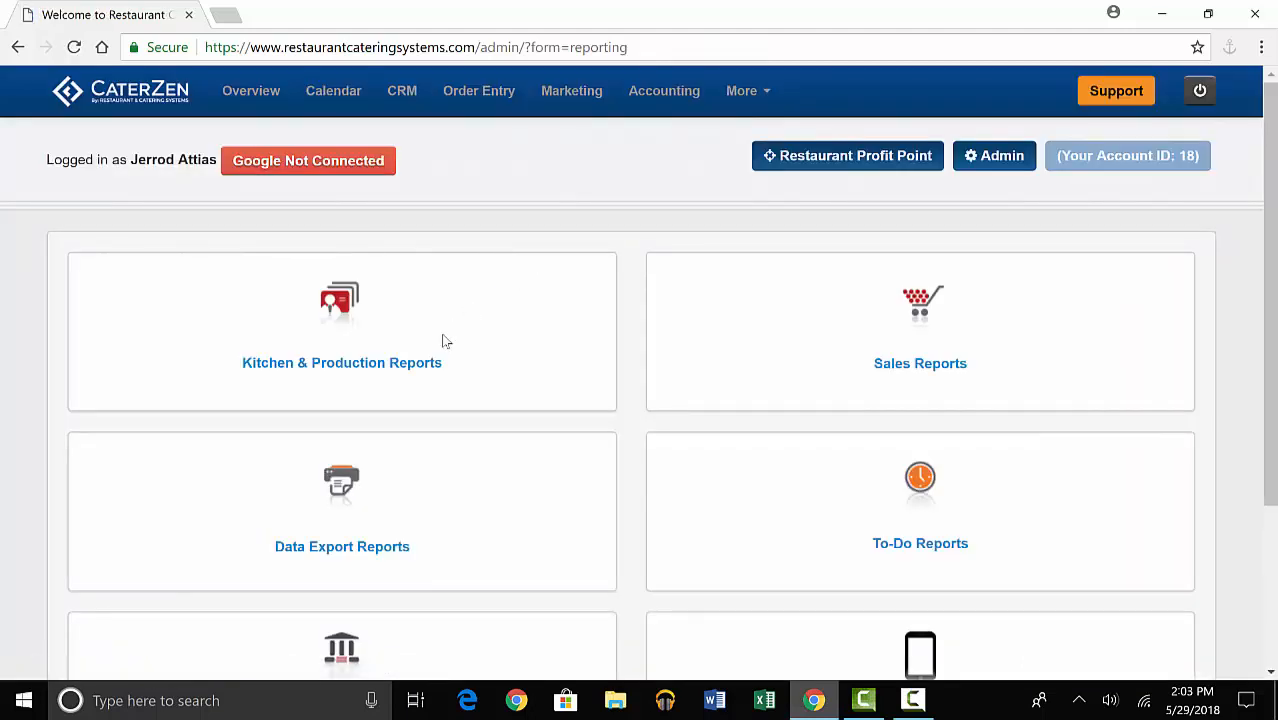
left_click(409, 372)
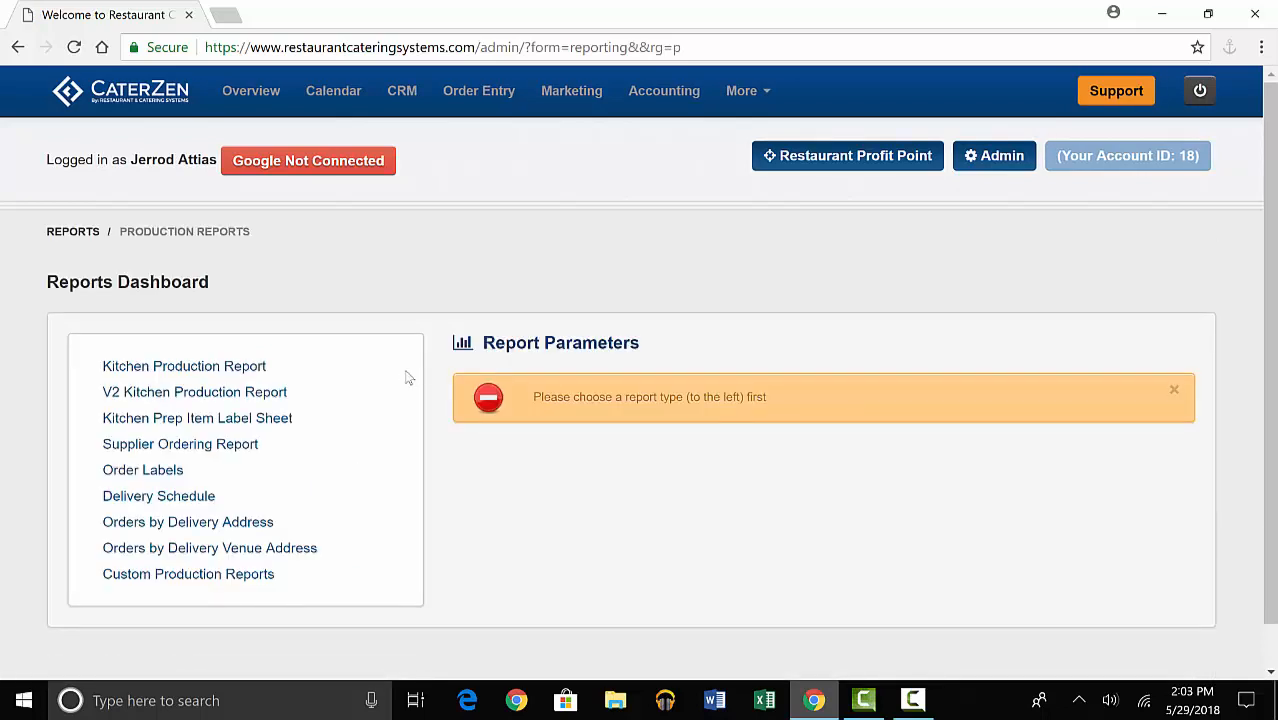
left_click(293, 427)
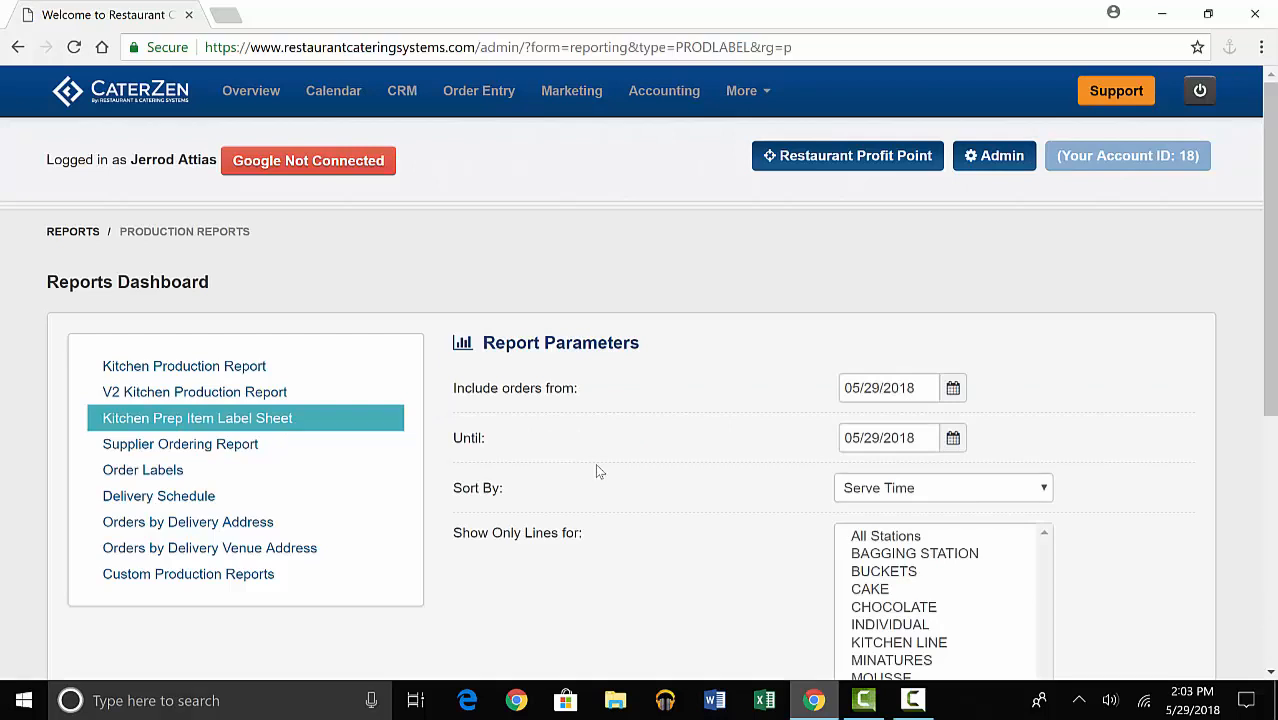
Generate the Kitchen Prep Item Label Sheet for 05/29/2018, sorted by Serve Time for all locations, and look through the item labels.
scroll(597, 469, "down", 1)
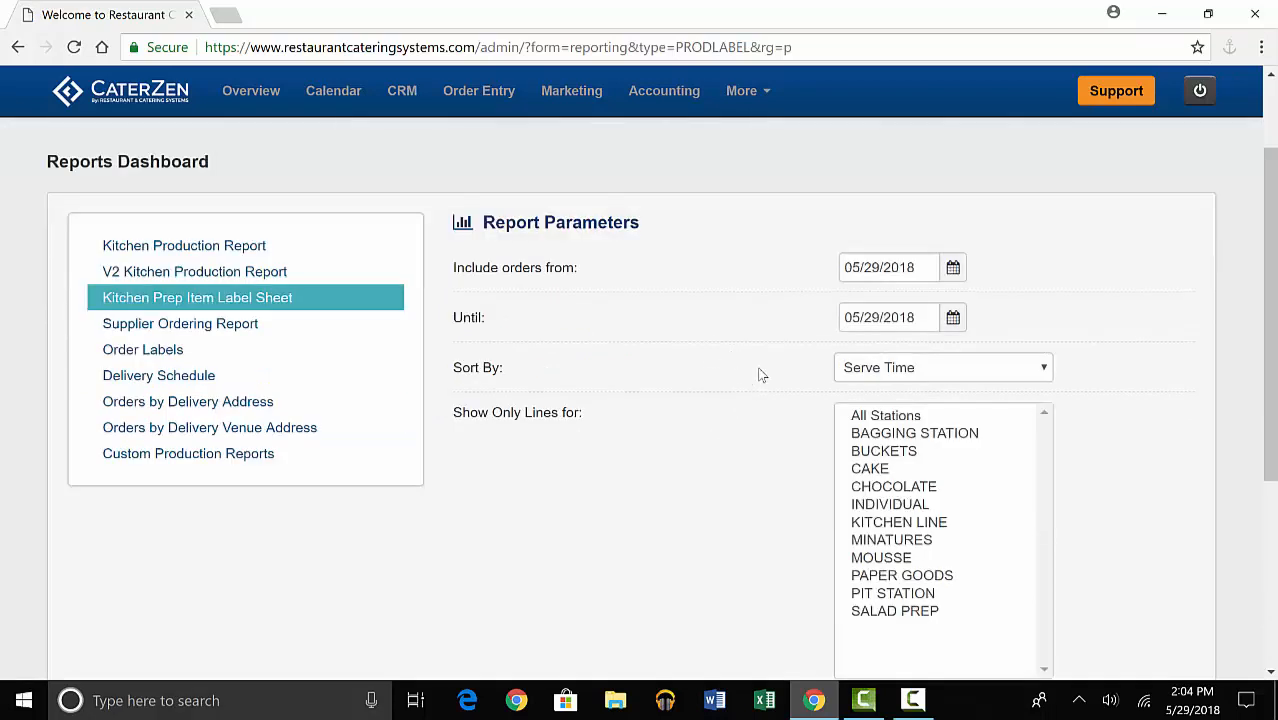
scroll(800, 438, "down", 2)
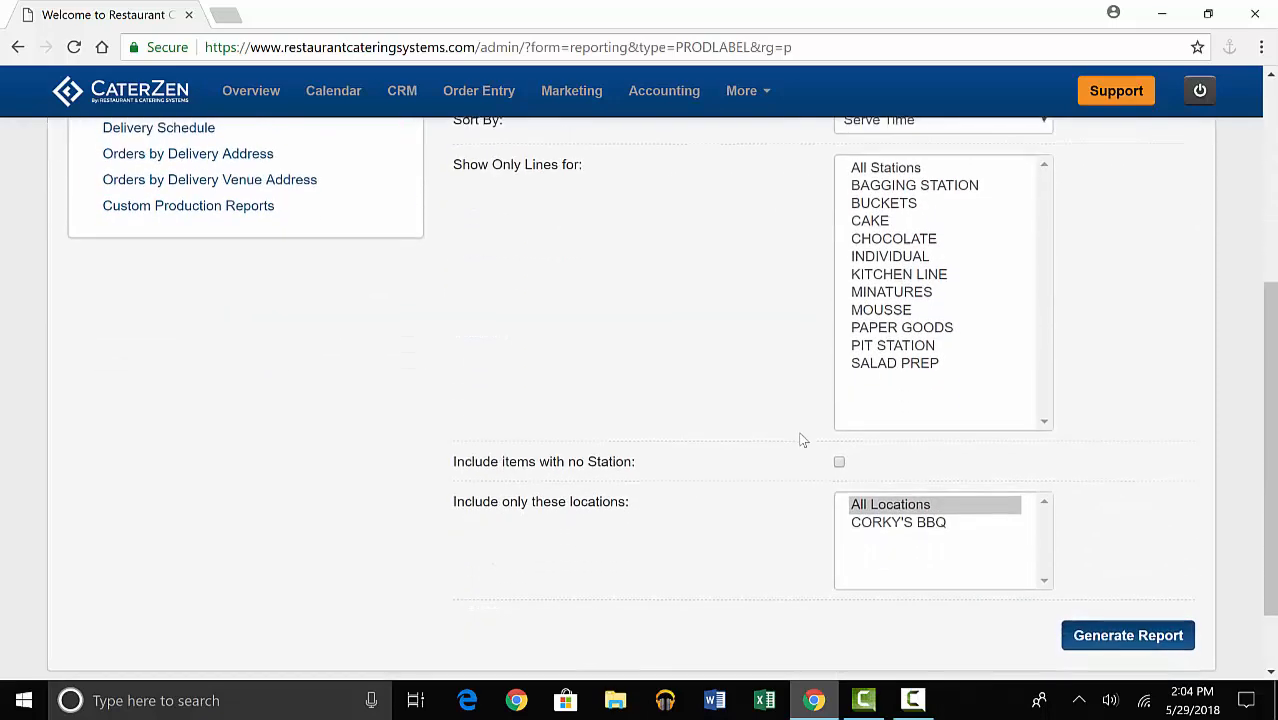
scroll(790, 451, "down", 1)
scroll(785, 454, "down", 1)
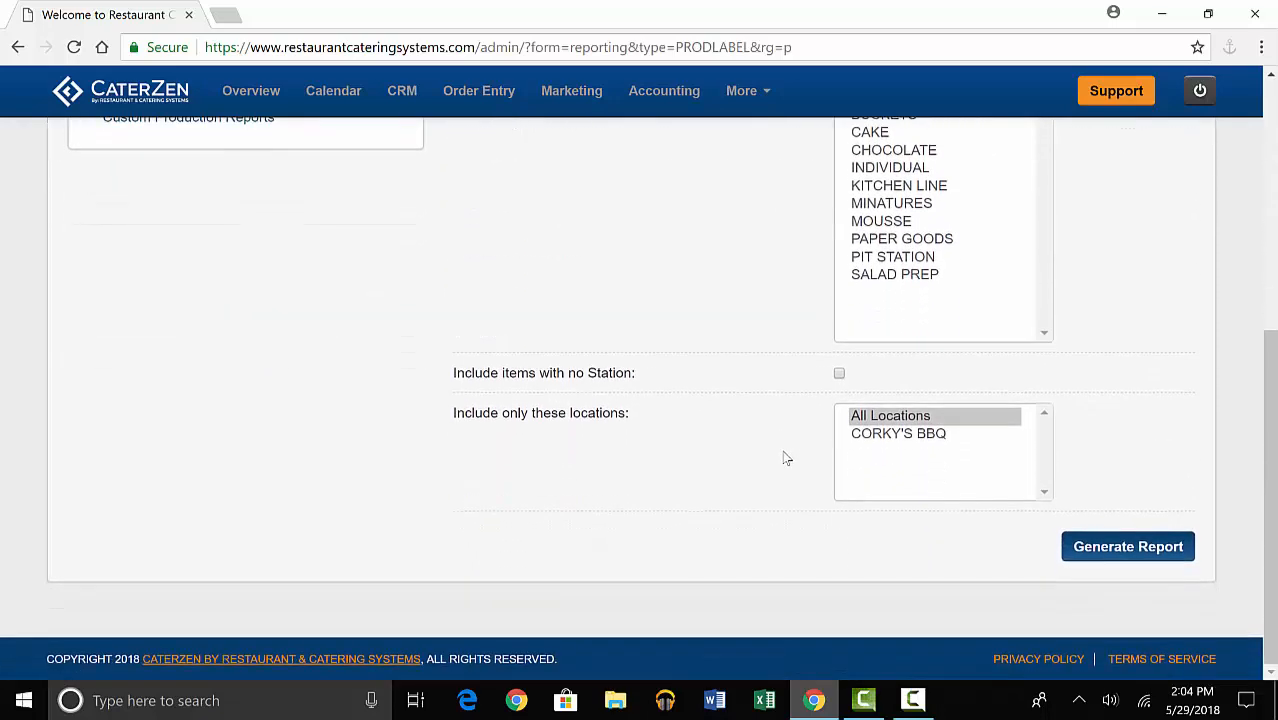
left_click(1107, 553)
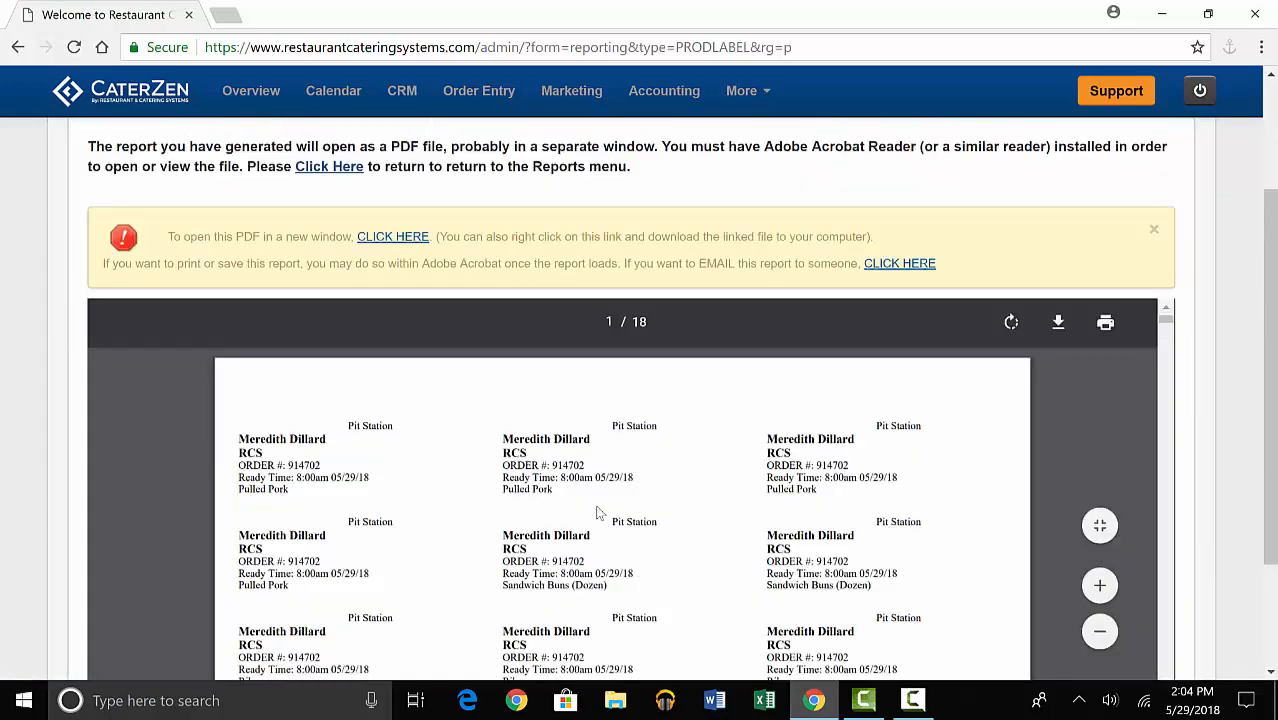
scroll(598, 513, "down", 1)
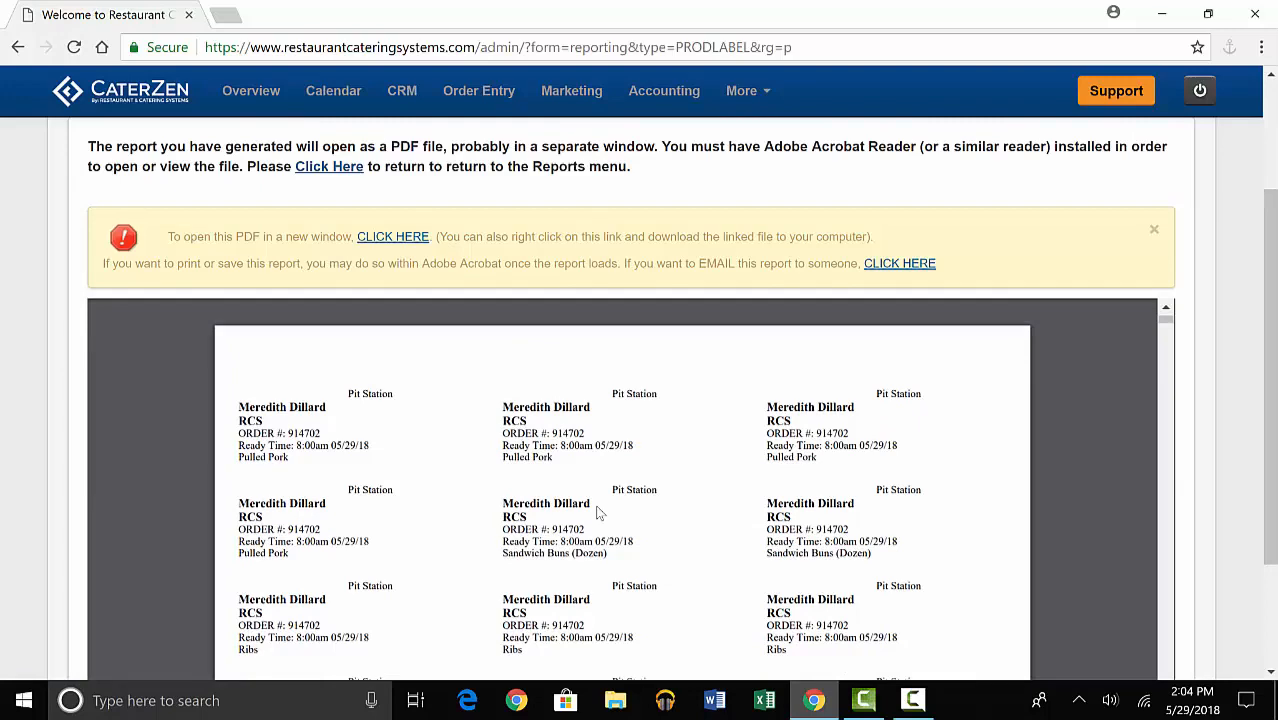
scroll(598, 513, "down", 1)
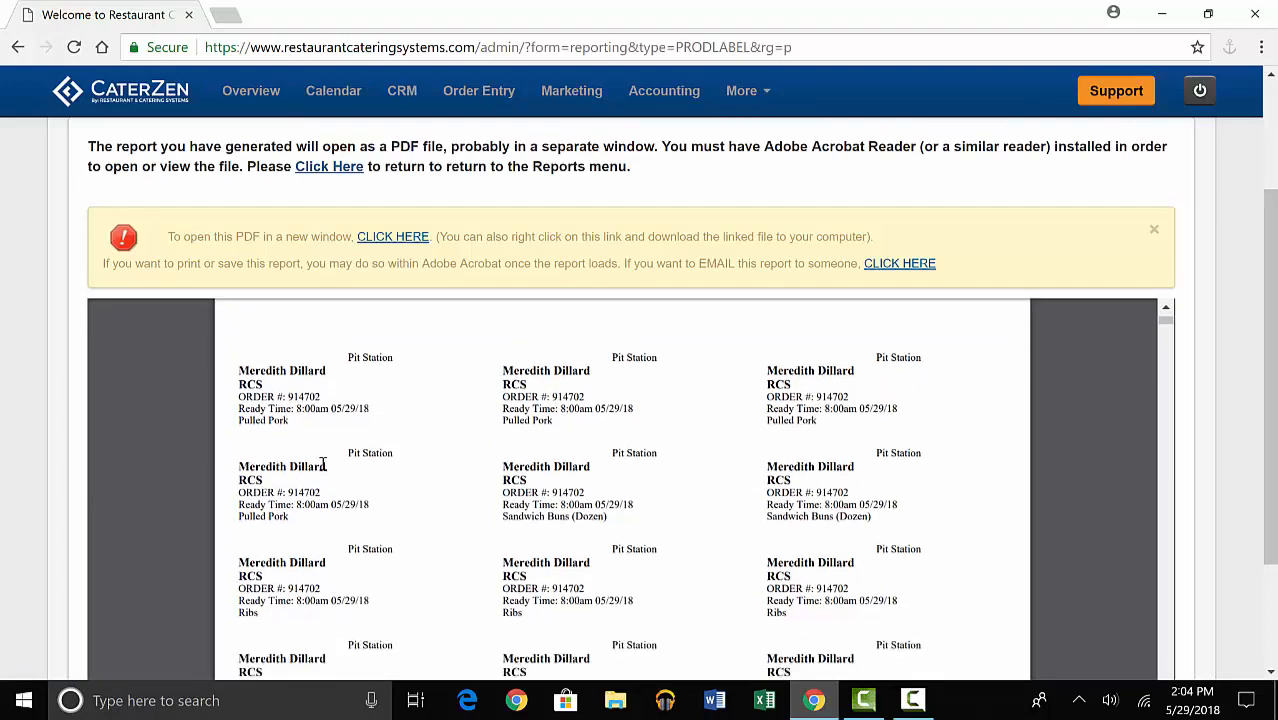
scroll(291, 451, "down", 5)
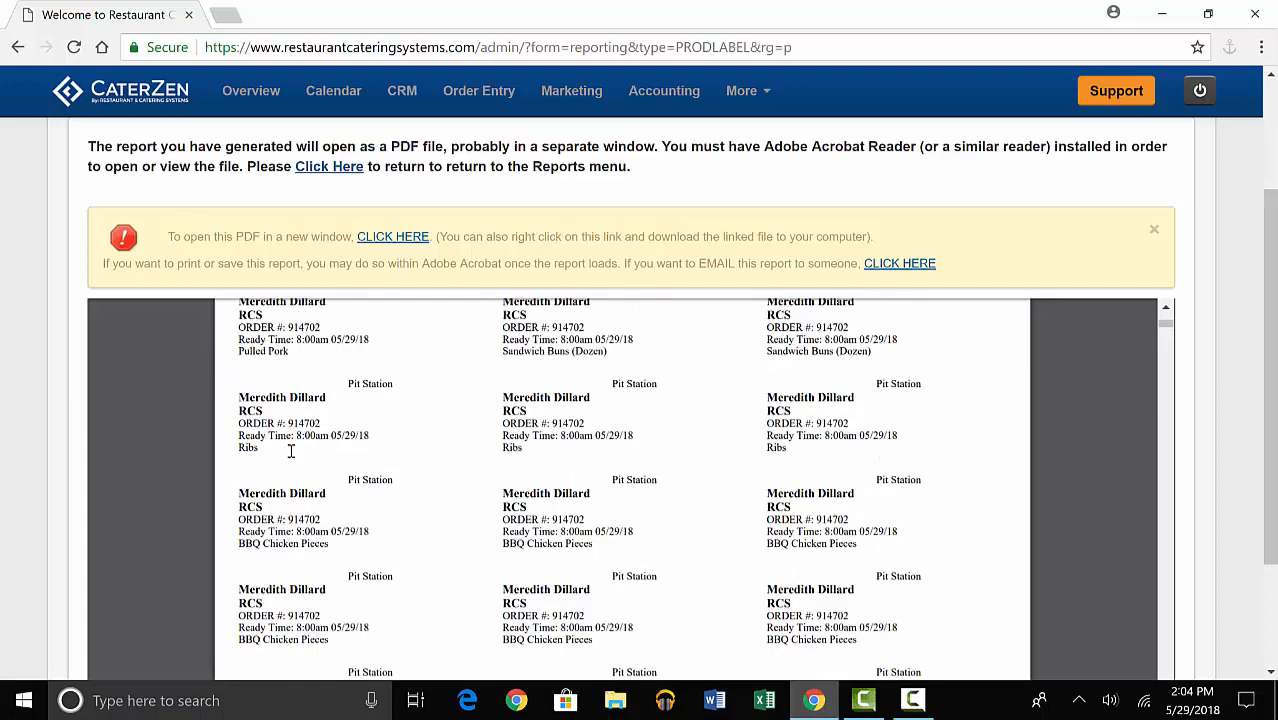
scroll(291, 451, "down", 5)
scroll(291, 452, "down", 5)
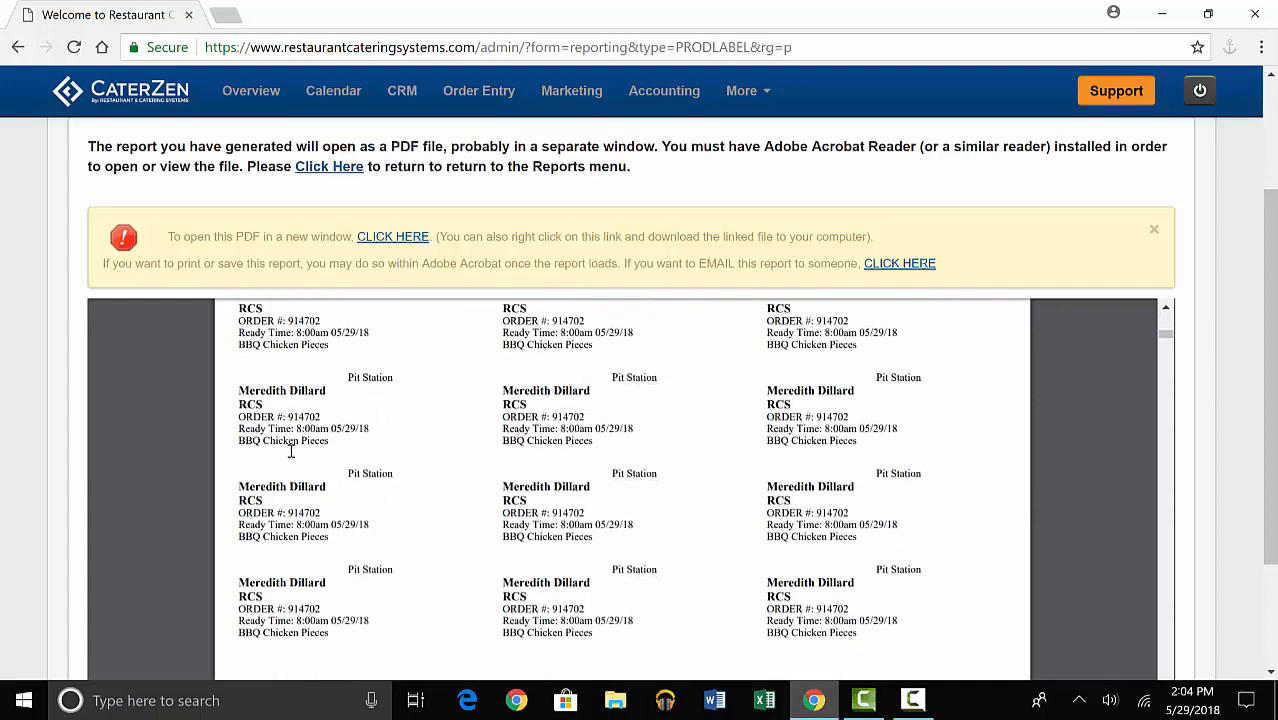